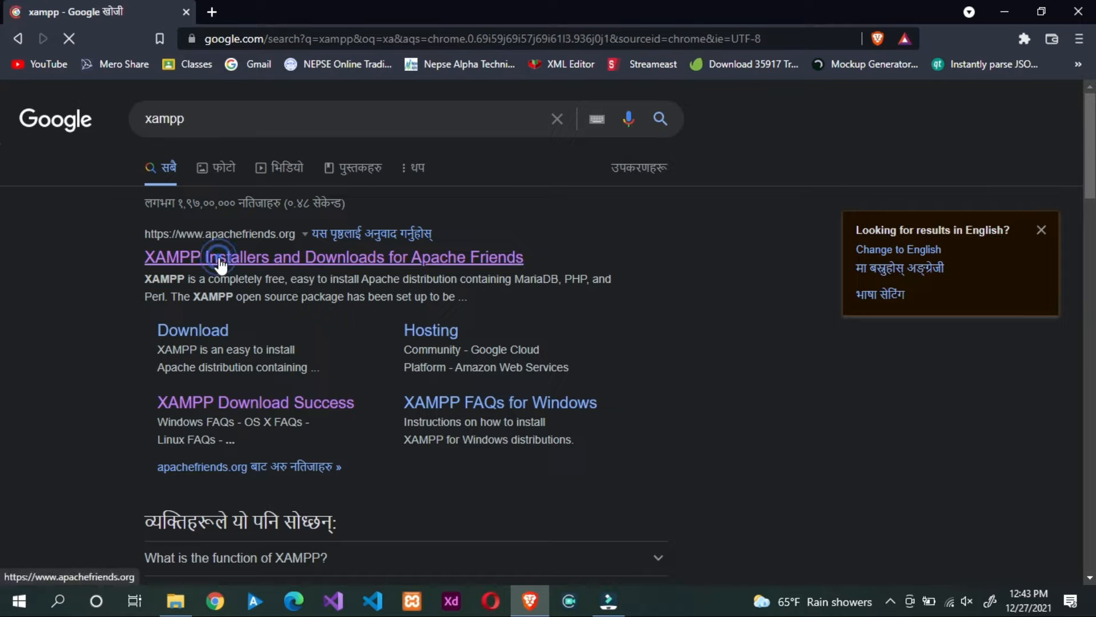
# Step: From the apachefriends.org result, start downloading the XAMPP for Windows 8.1.1 installer
pyautogui.click(217, 258)
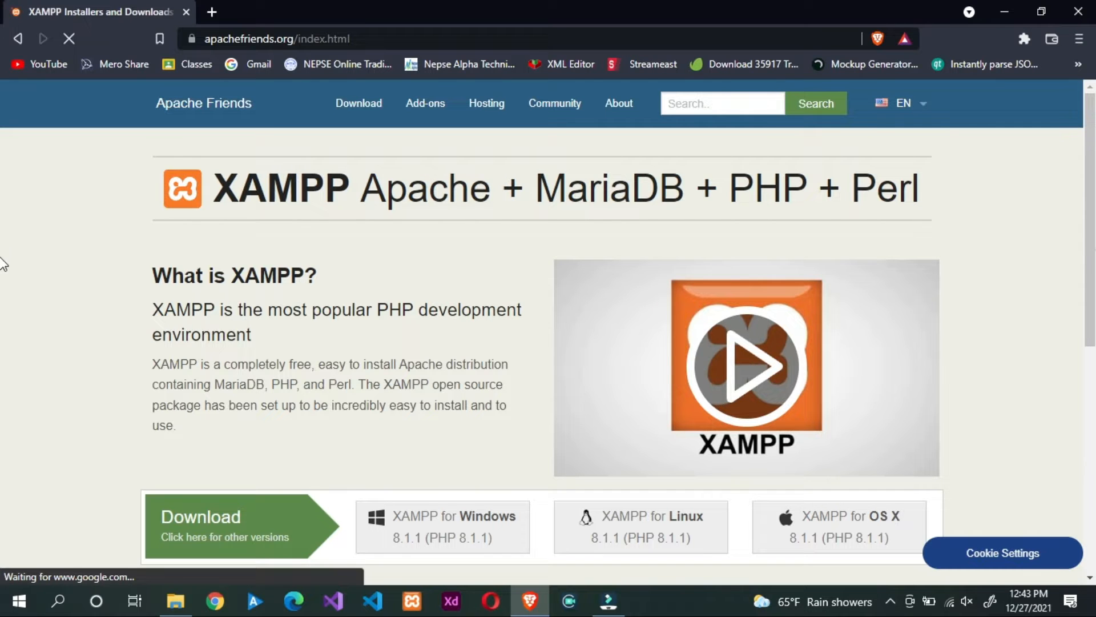
pyautogui.scroll(-2, 632, 422)
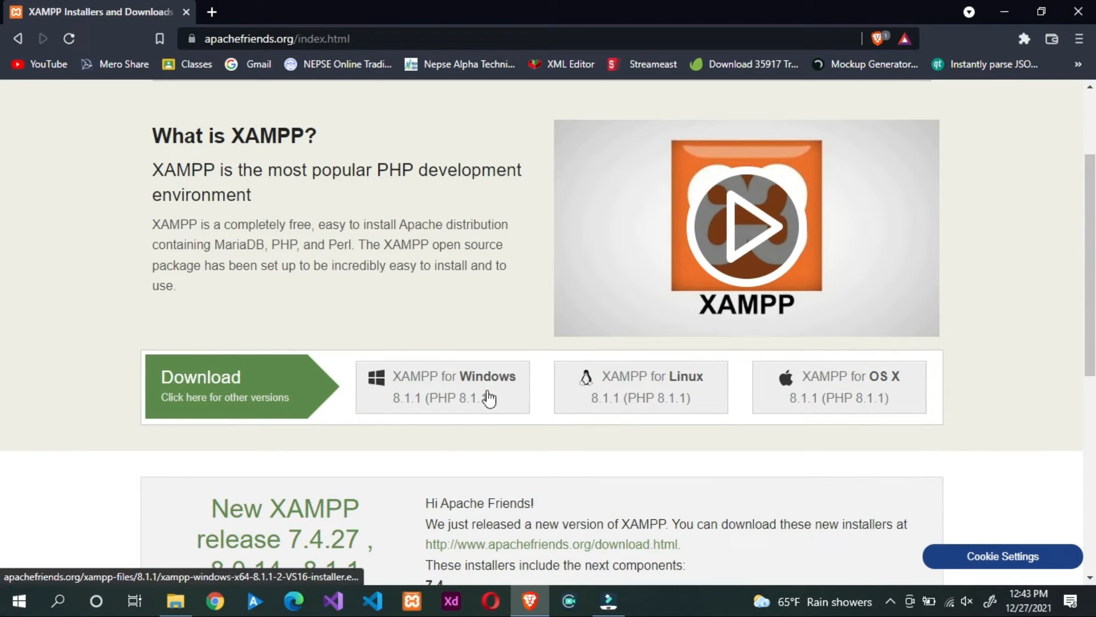
pyautogui.click(469, 389)
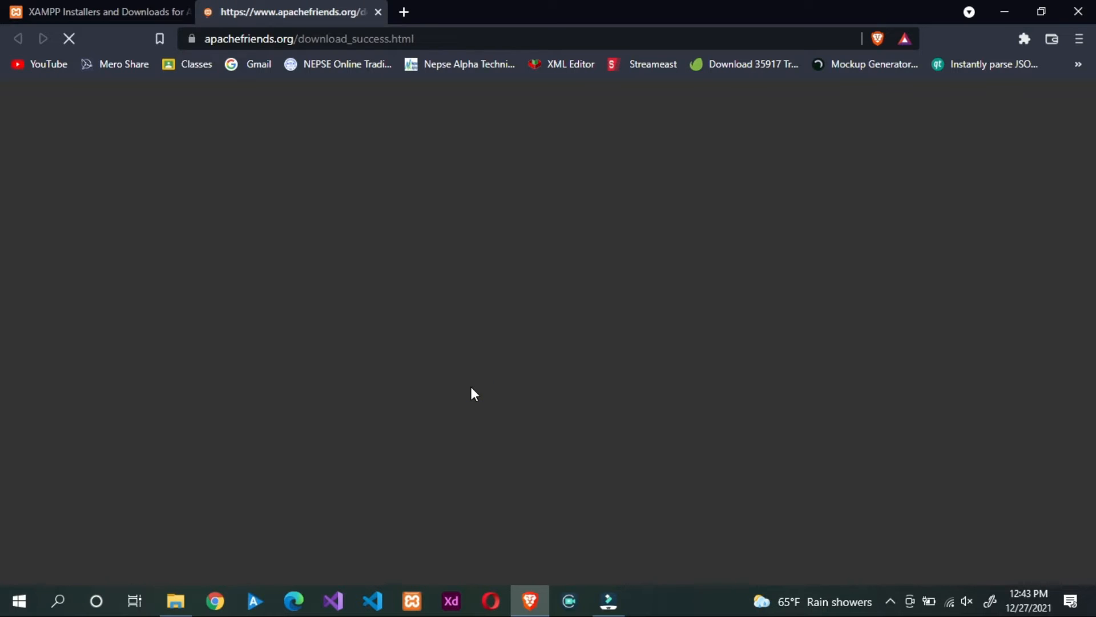
pyautogui.scroll(-5, 382, 257)
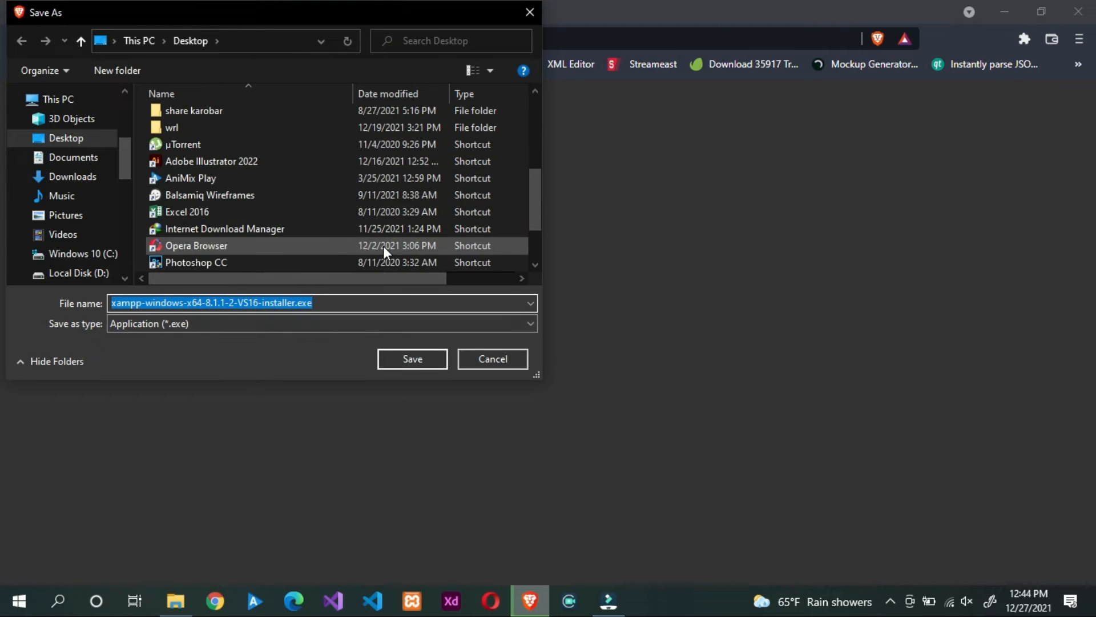
# Step: Save xampp-windows-x64-8.1.1-2-VS16-installer.exe to the Desktop and minimize Brave
pyautogui.click(413, 357)
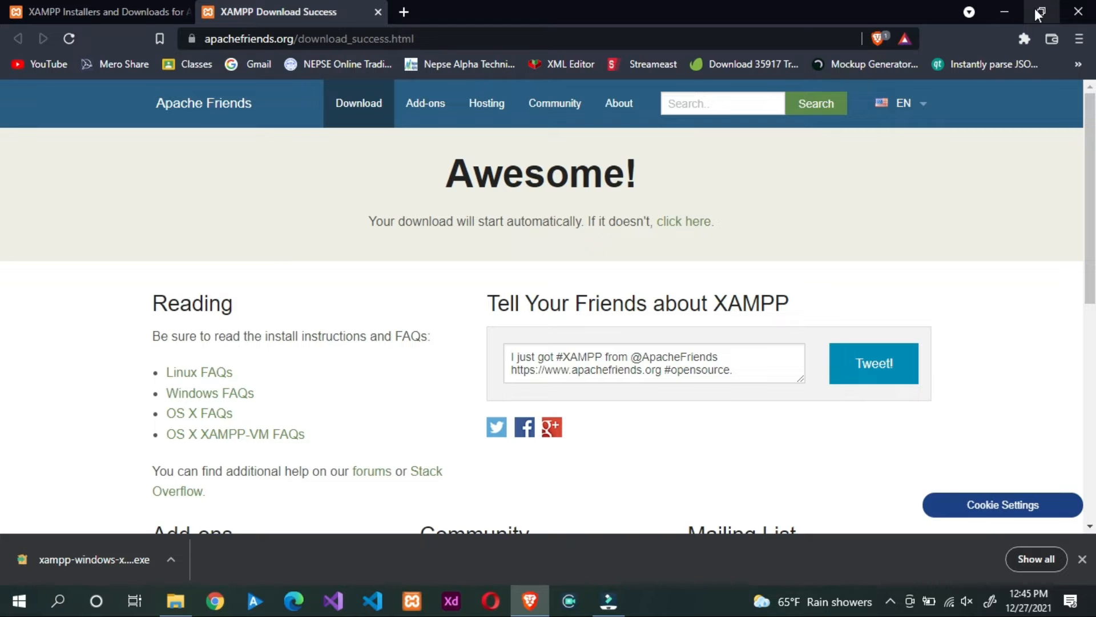
pyautogui.click(1008, 13)
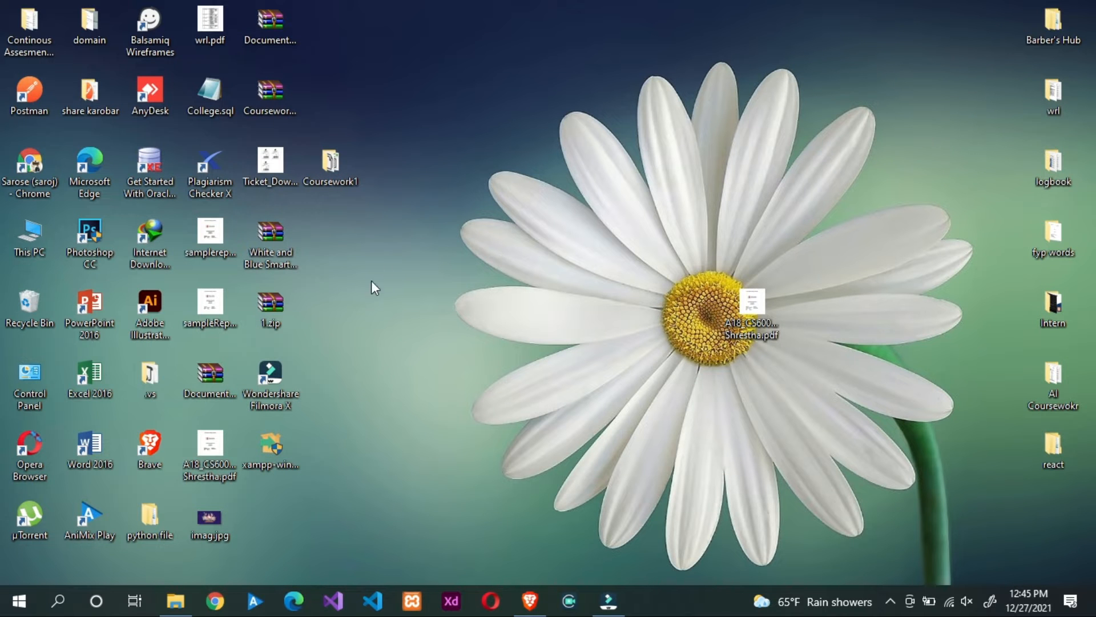
pyautogui.click(265, 440)
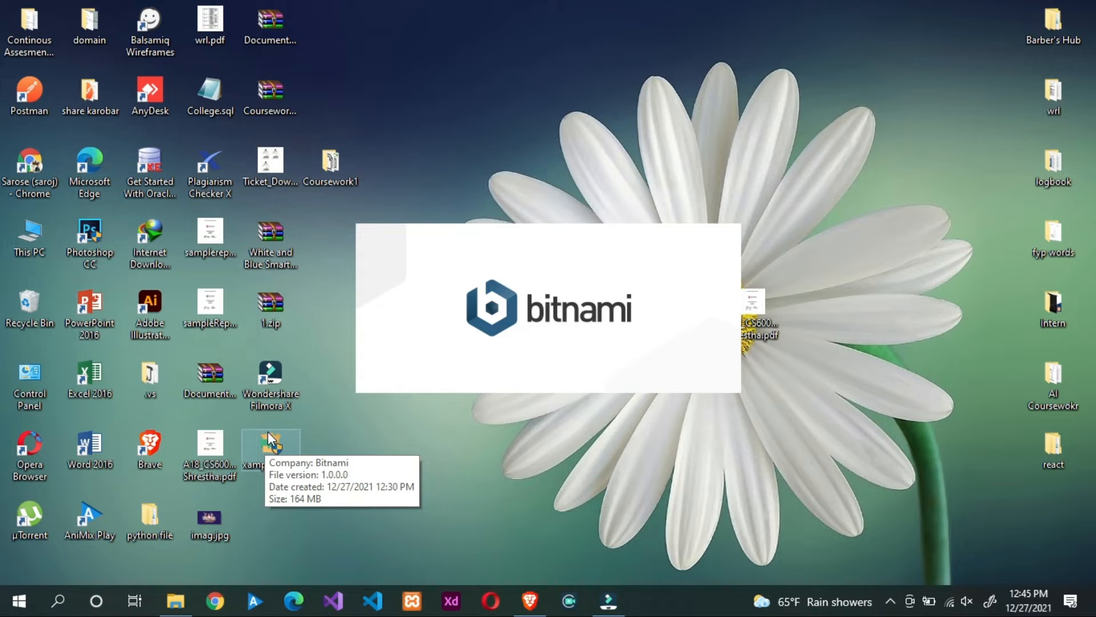
pyautogui.click(642, 458)
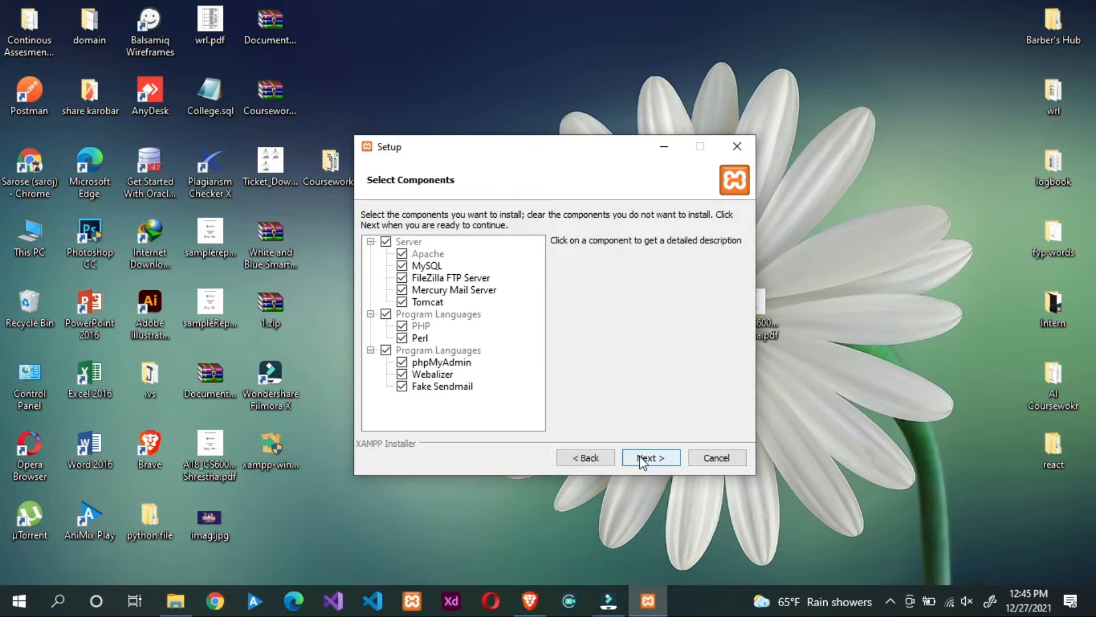
pyautogui.click(642, 459)
pyautogui.click(737, 146)
pyautogui.click(516, 308)
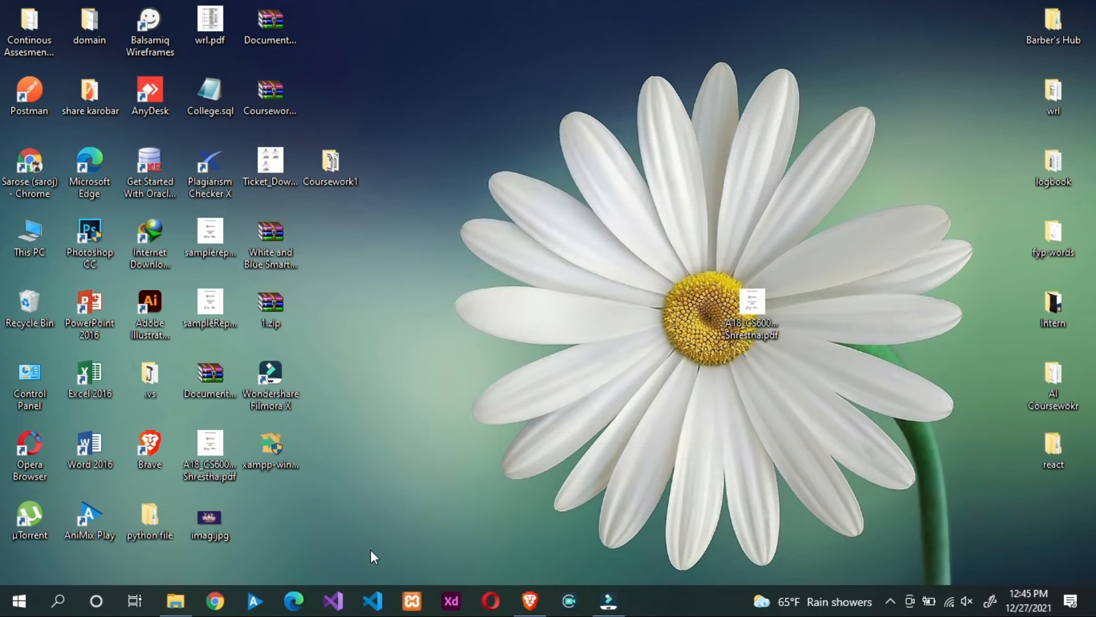
# Step: In File Explorer, browse through This PC and Windows 10 (C:) into the xampp folder
pyautogui.click(175, 600)
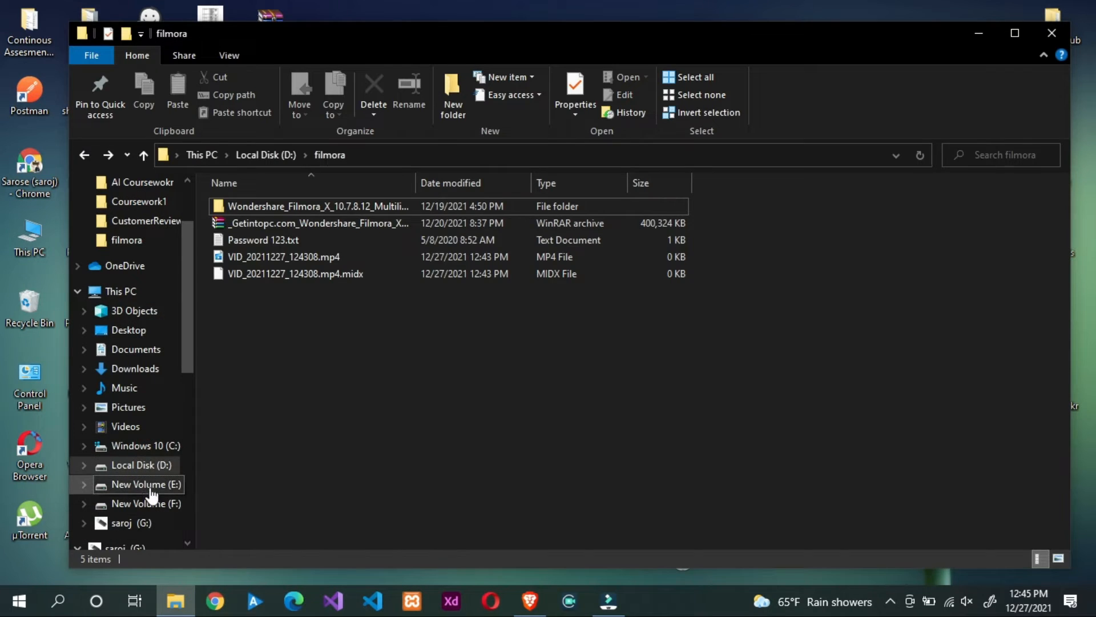
pyautogui.click(146, 448)
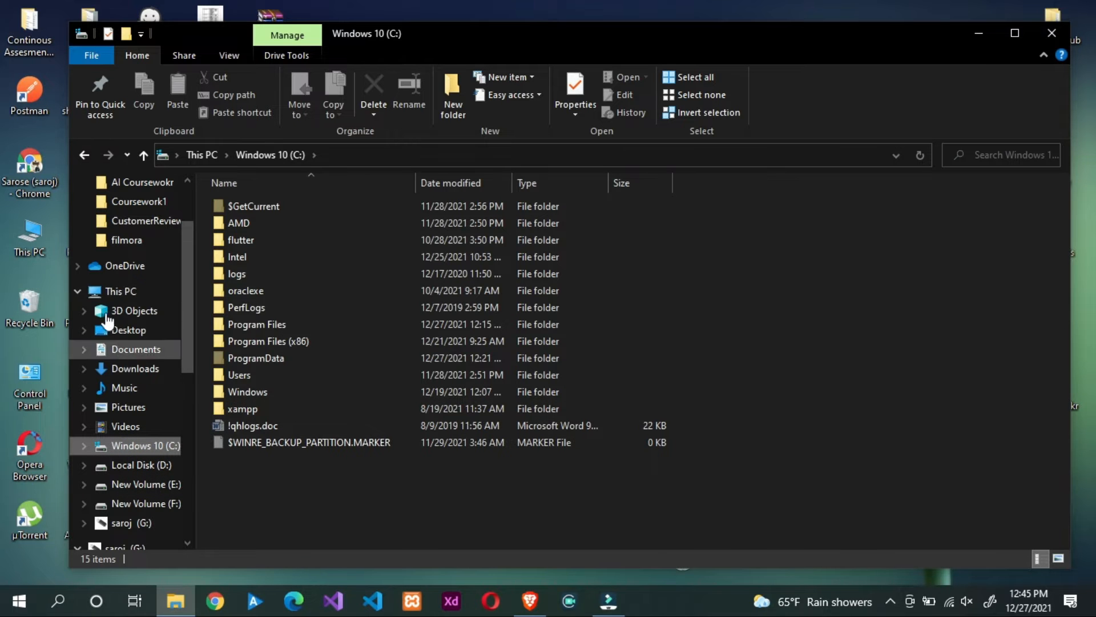
pyautogui.click(114, 291)
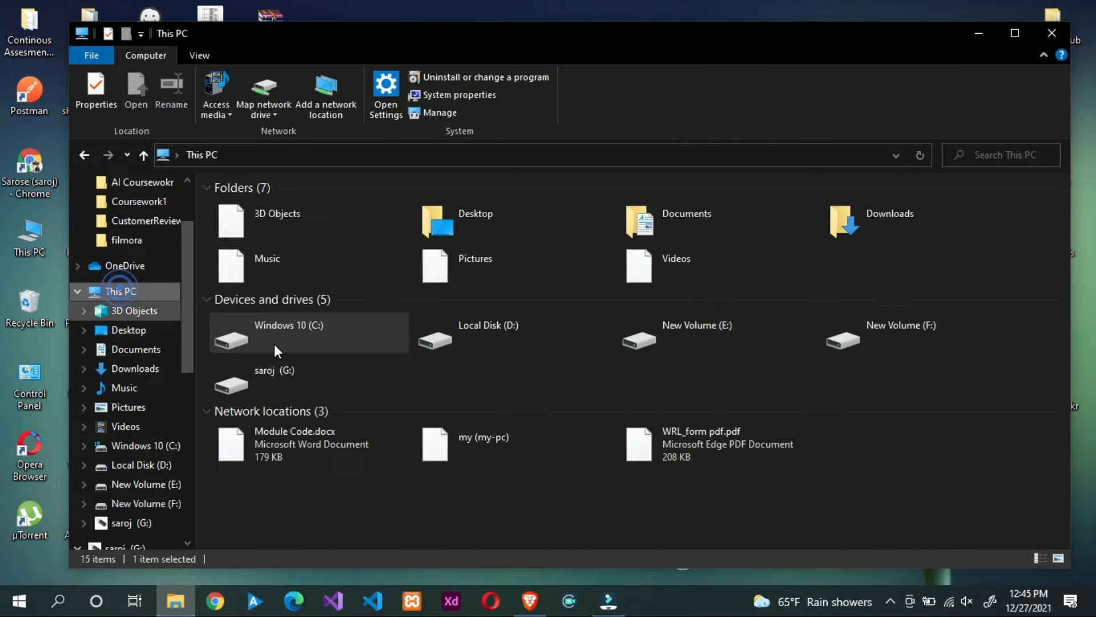
pyautogui.doubleClick(351, 330)
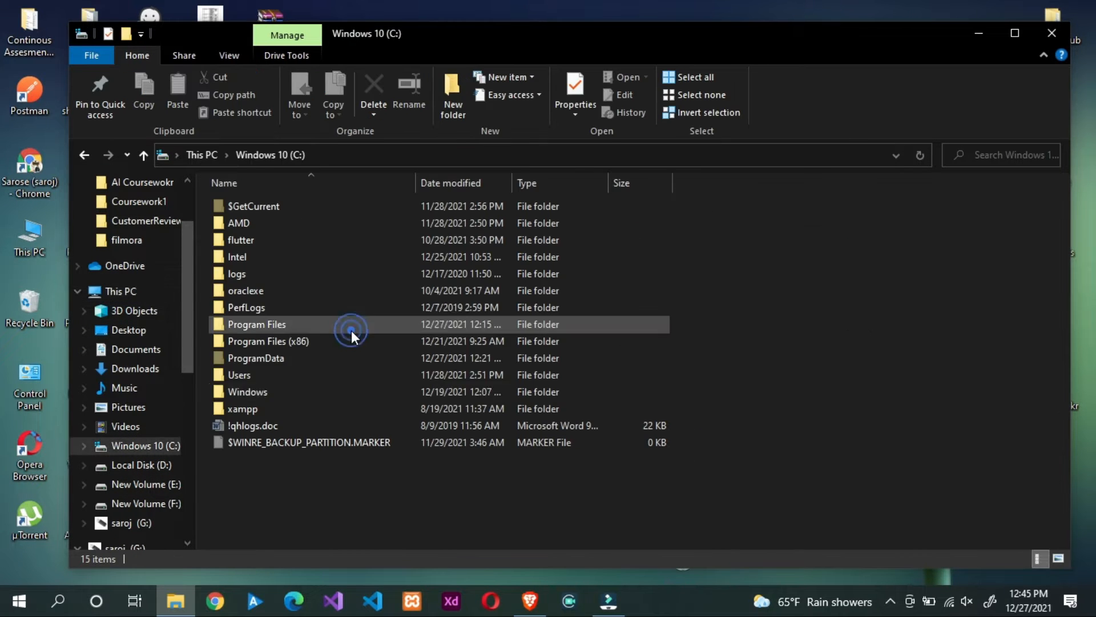
pyautogui.doubleClick(257, 407)
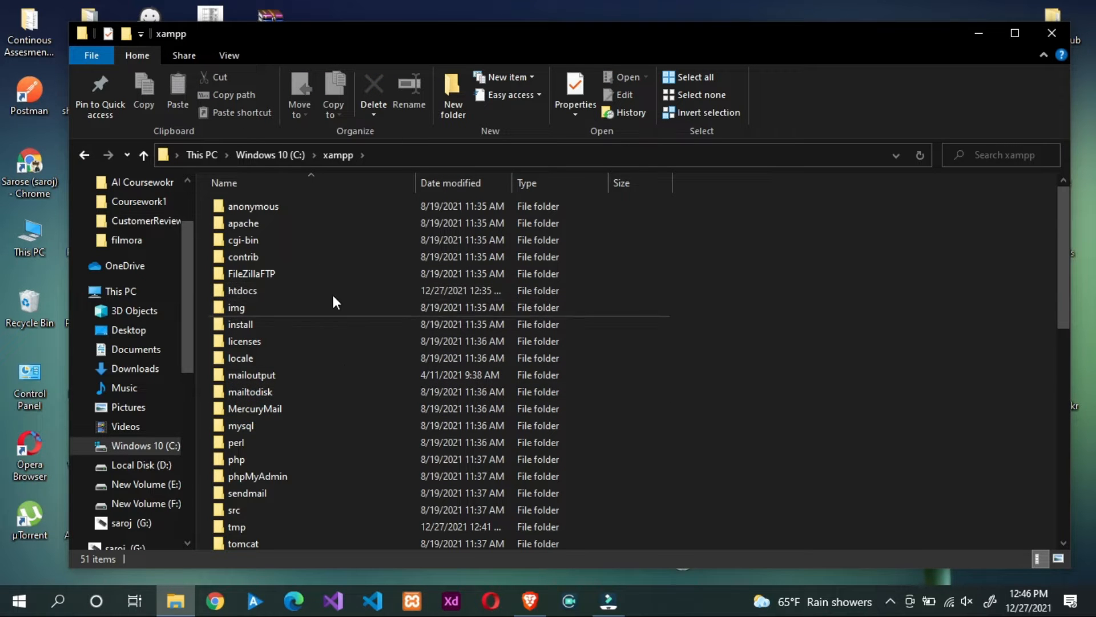
# Step: Launch xampp-control.exe from the C:\xampp folder
pyautogui.click(978, 33)
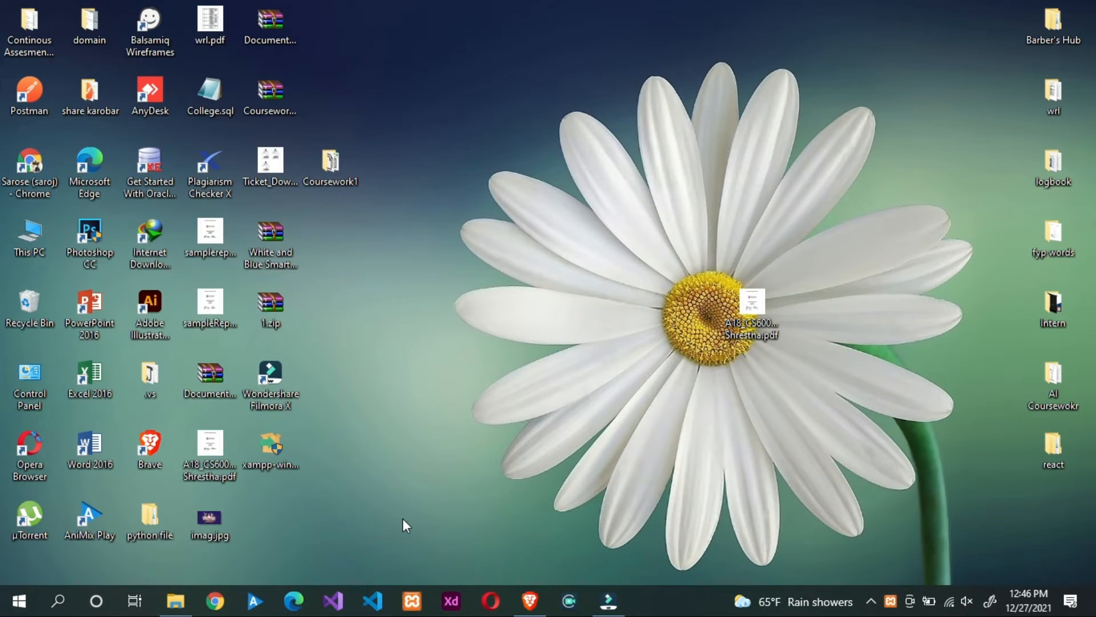
pyautogui.click(181, 605)
pyautogui.scroll(-10, 350, 421)
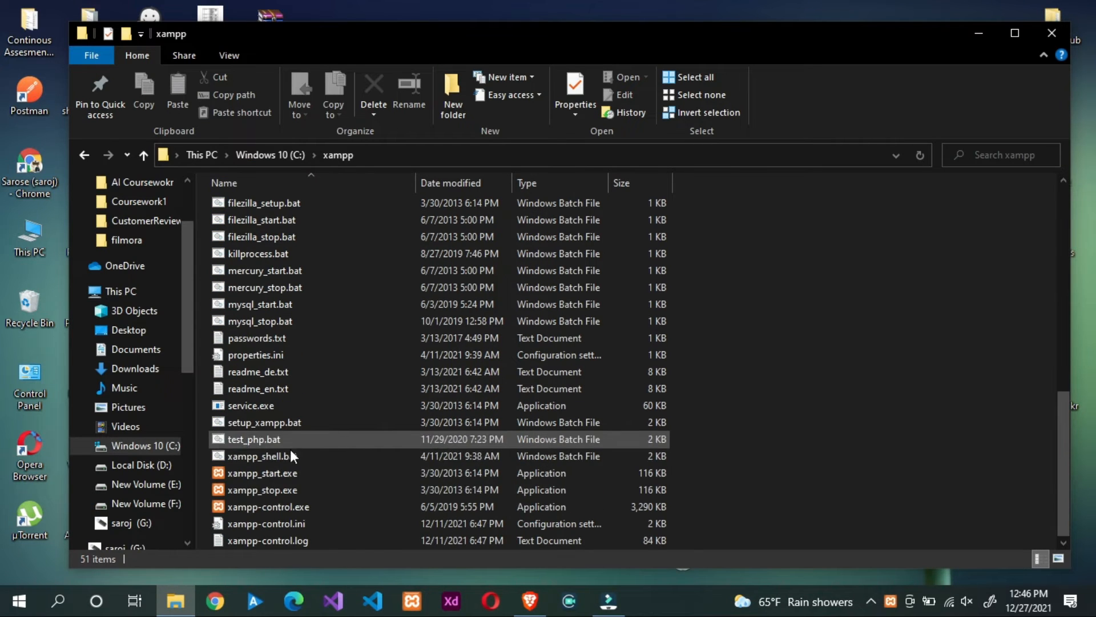
pyautogui.doubleClick(266, 511)
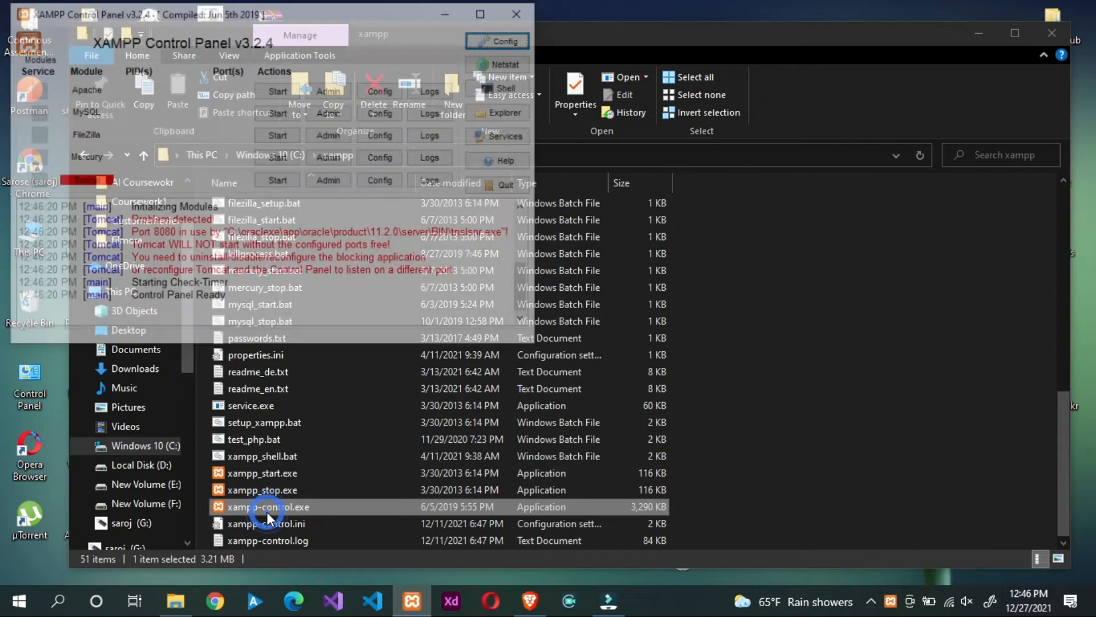
# Step: Start Apache and MySQL, then open phpMyAdmin with the MySQL Admin button
pyautogui.click(283, 95)
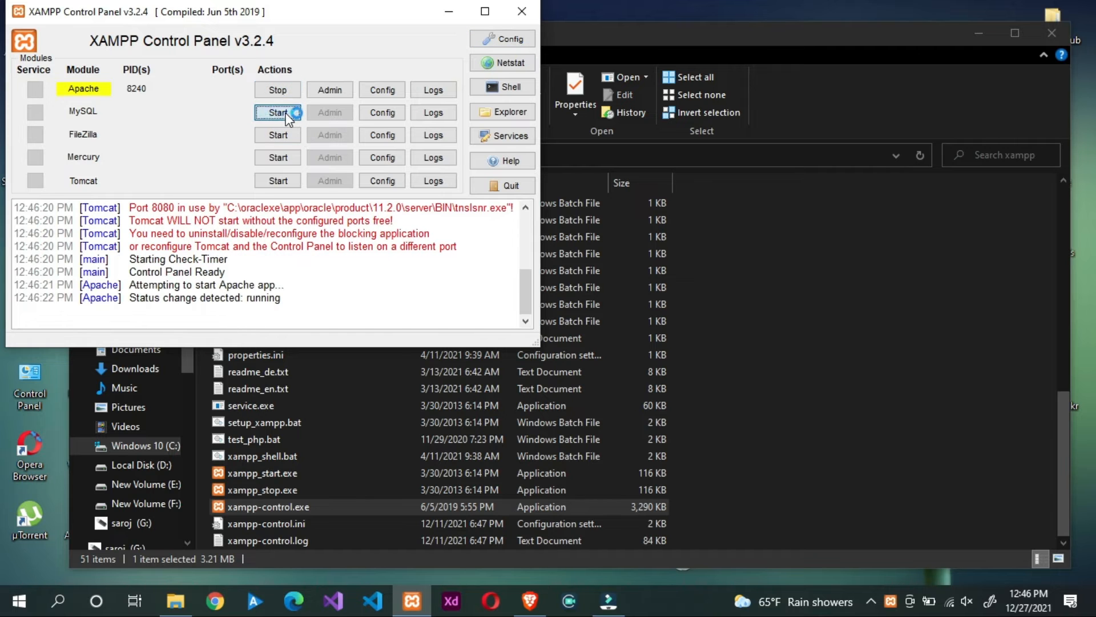
pyautogui.click(285, 112)
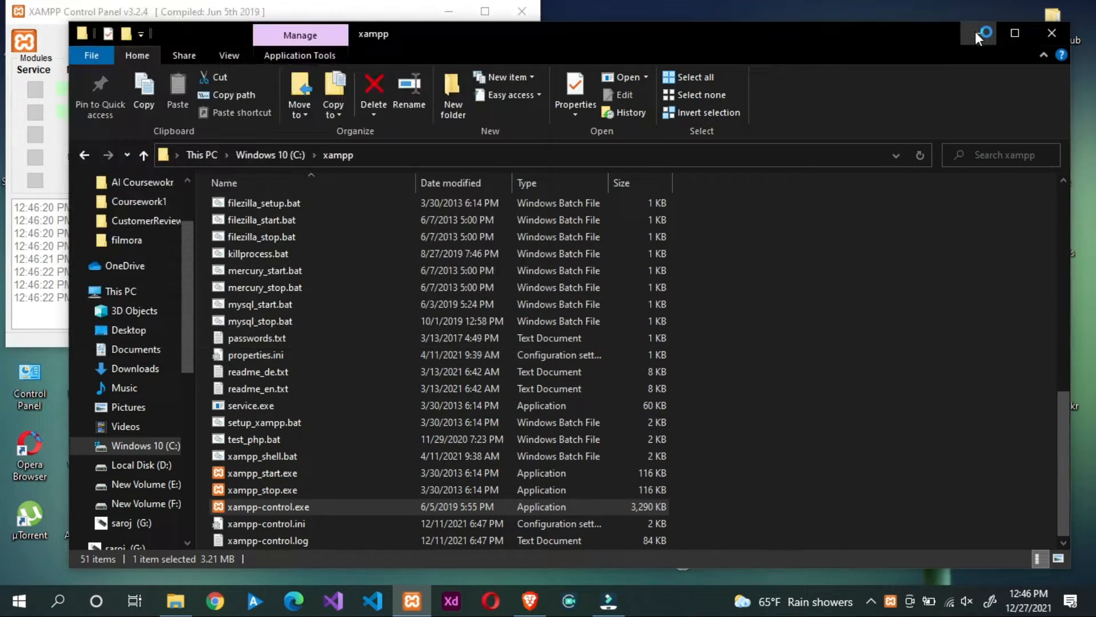
pyautogui.click(975, 32)
pyautogui.click(334, 112)
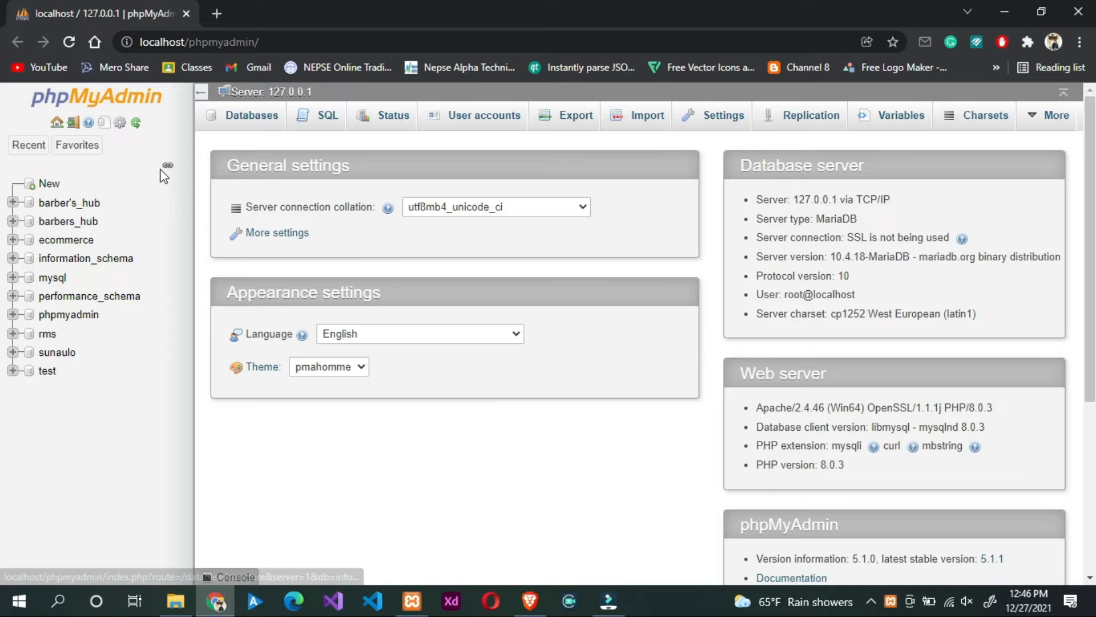
# Step: Search Google for 'wordpress' in a new tab and open the Download | WordPress.org result
pyautogui.click(216, 14)
pyautogui.write('word')
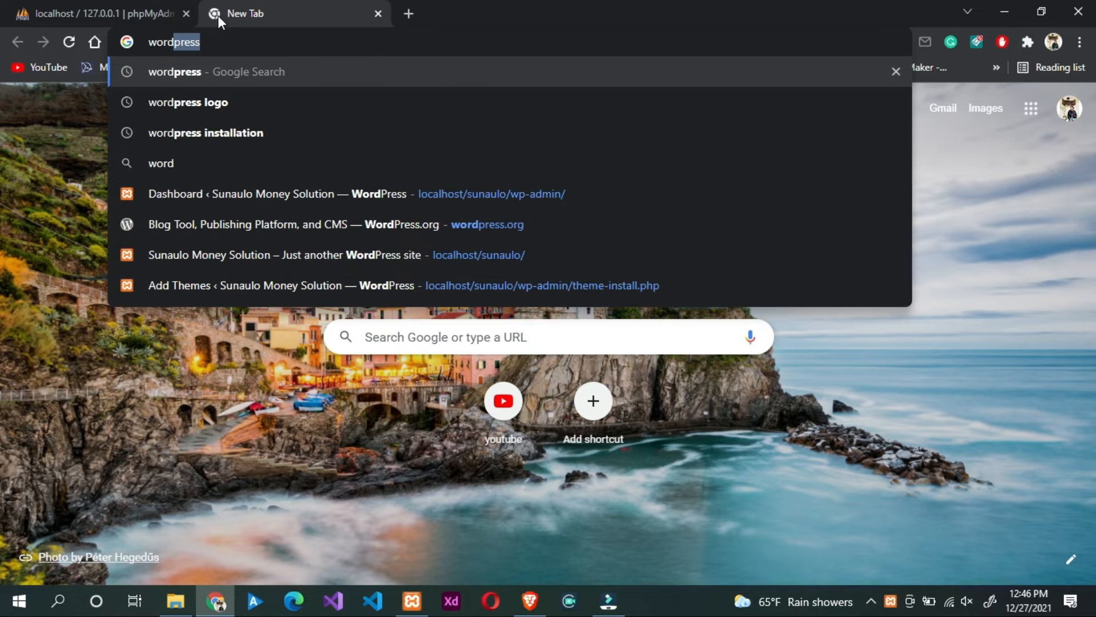
pyautogui.write('press')
pyautogui.press('Return')
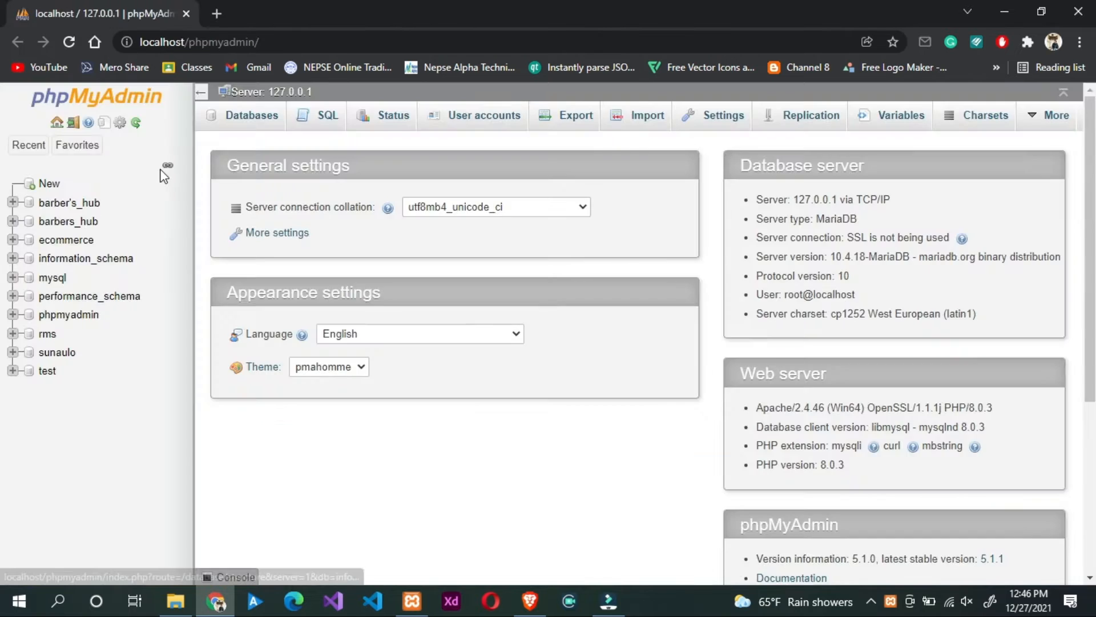
pyautogui.scroll(-3, 270, 318)
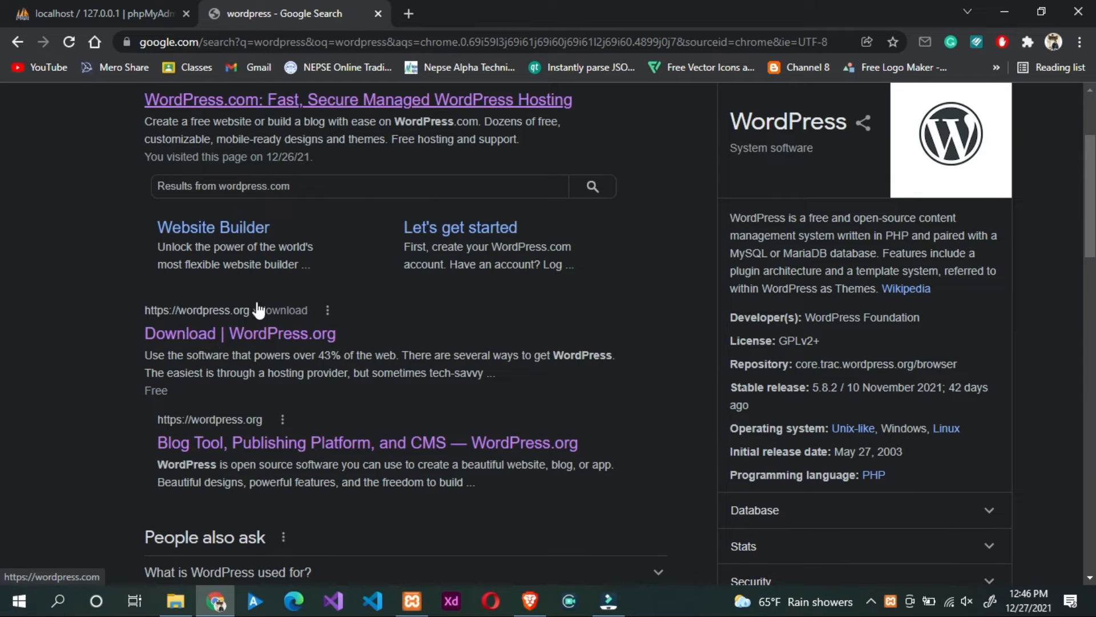
pyautogui.click(235, 337)
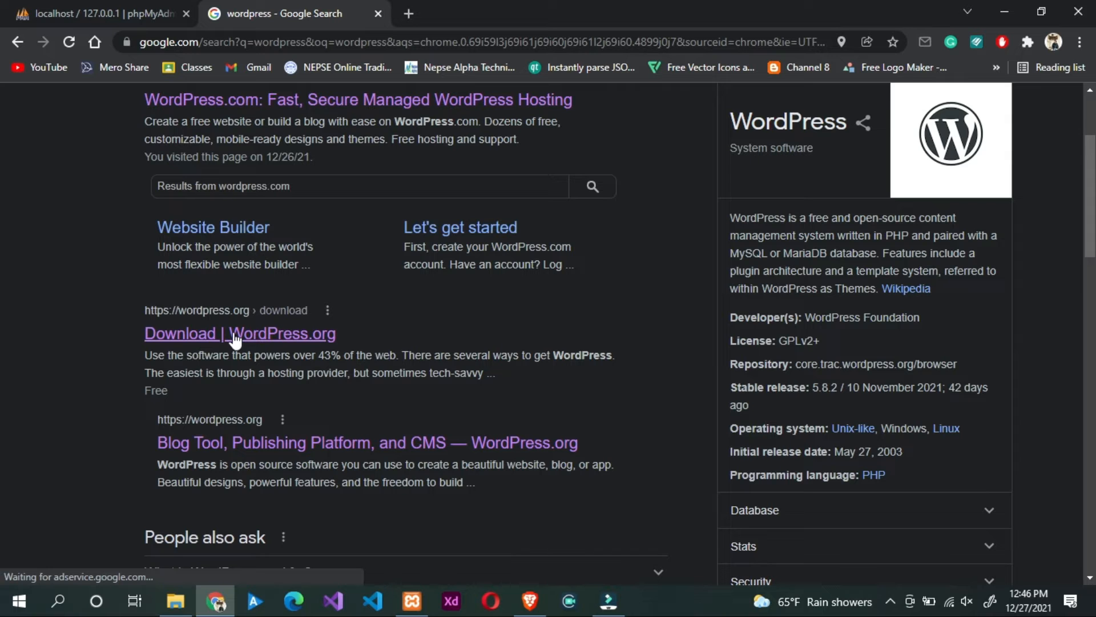
pyautogui.click(216, 340)
pyautogui.middleClick(235, 332)
pyautogui.scroll(1, 265, 334)
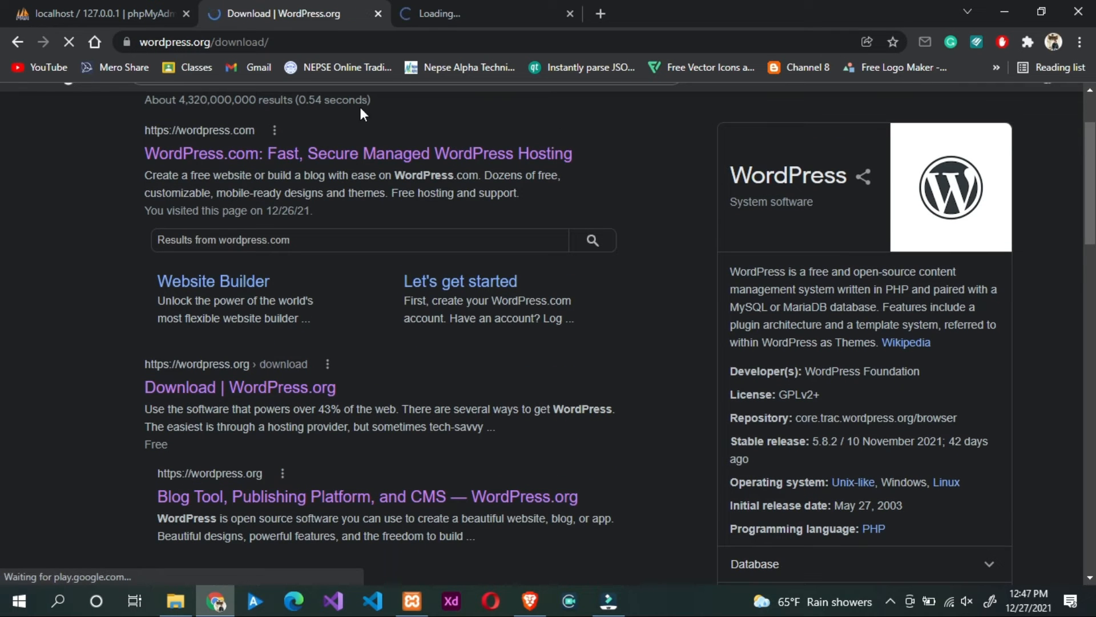
# Step: Download WordPress 5.8.2 as wordpress-5.8.2.zip from wordpress.org/download
pyautogui.middleClick(469, 1)
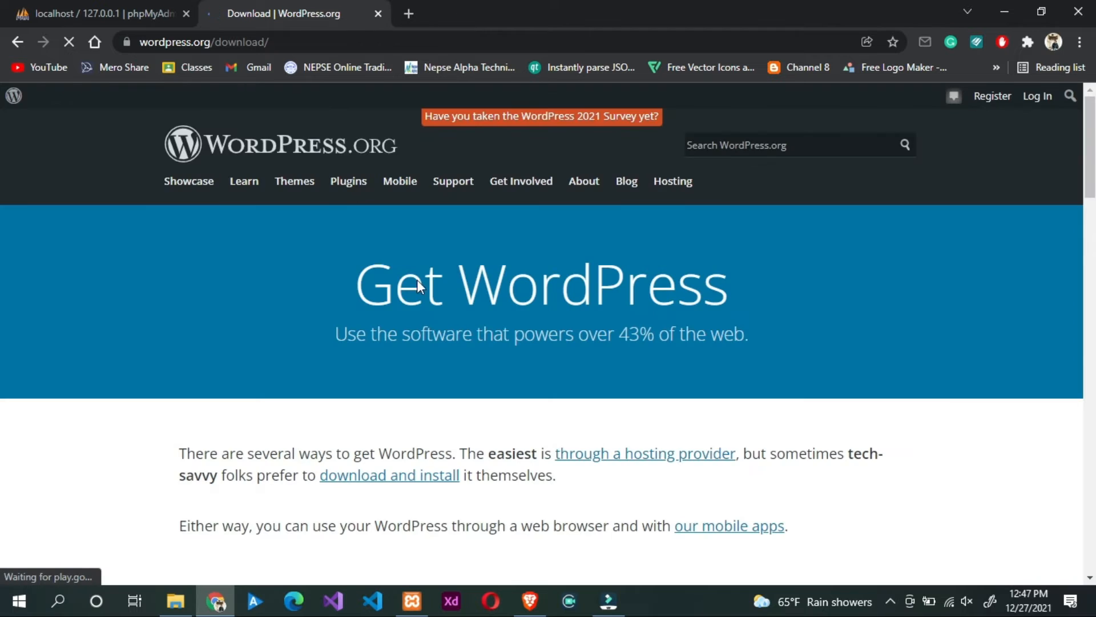
pyautogui.scroll(-8, 450, 330)
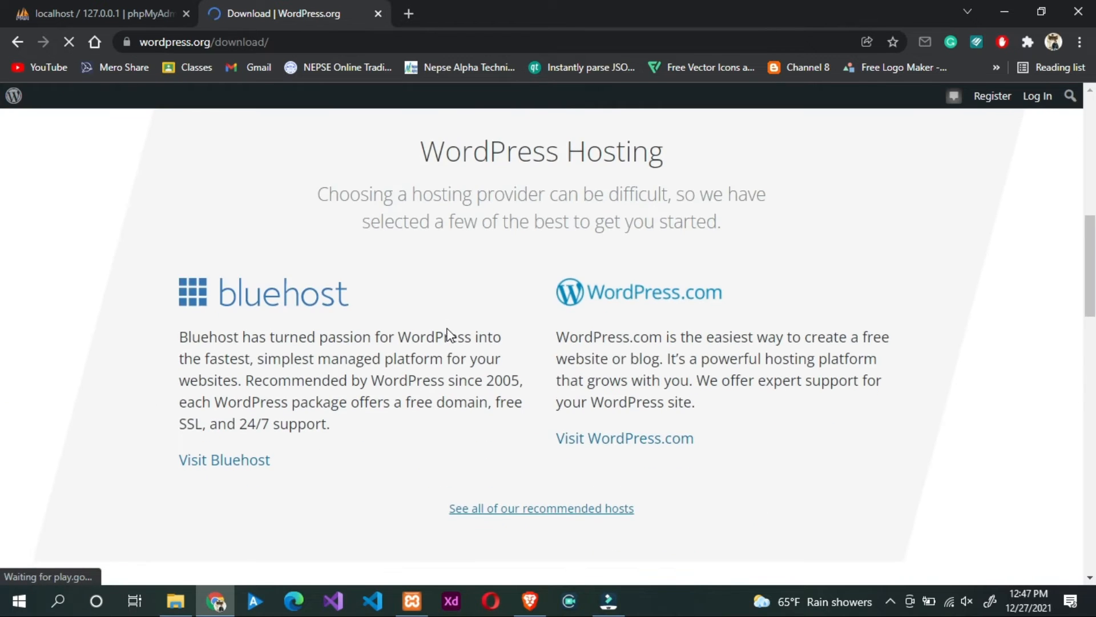
pyautogui.scroll(-8, 449, 334)
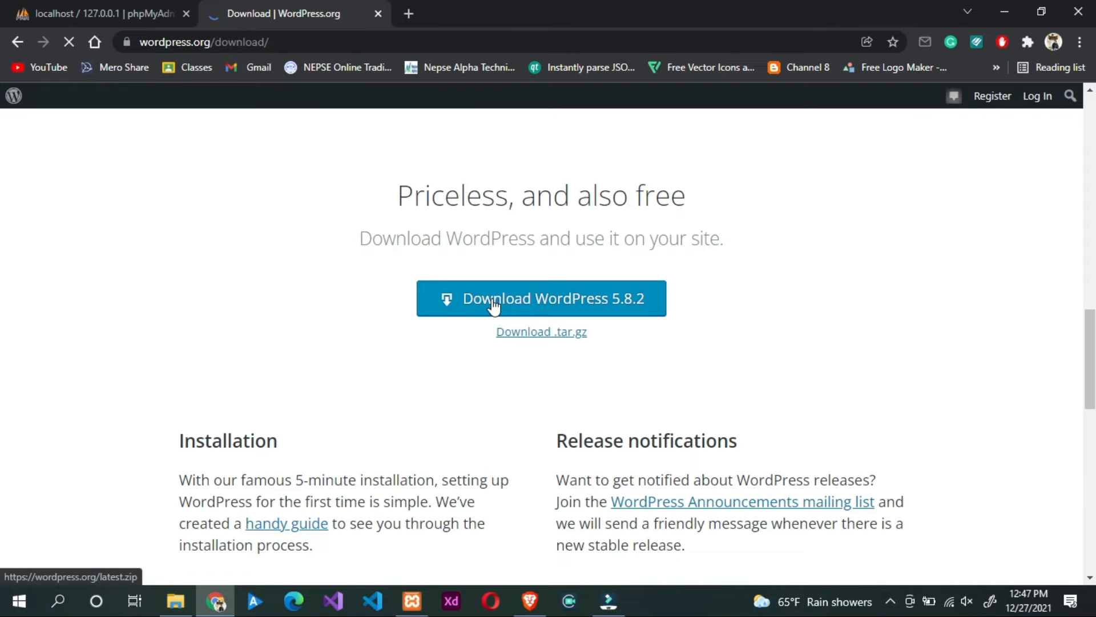
pyautogui.click(493, 303)
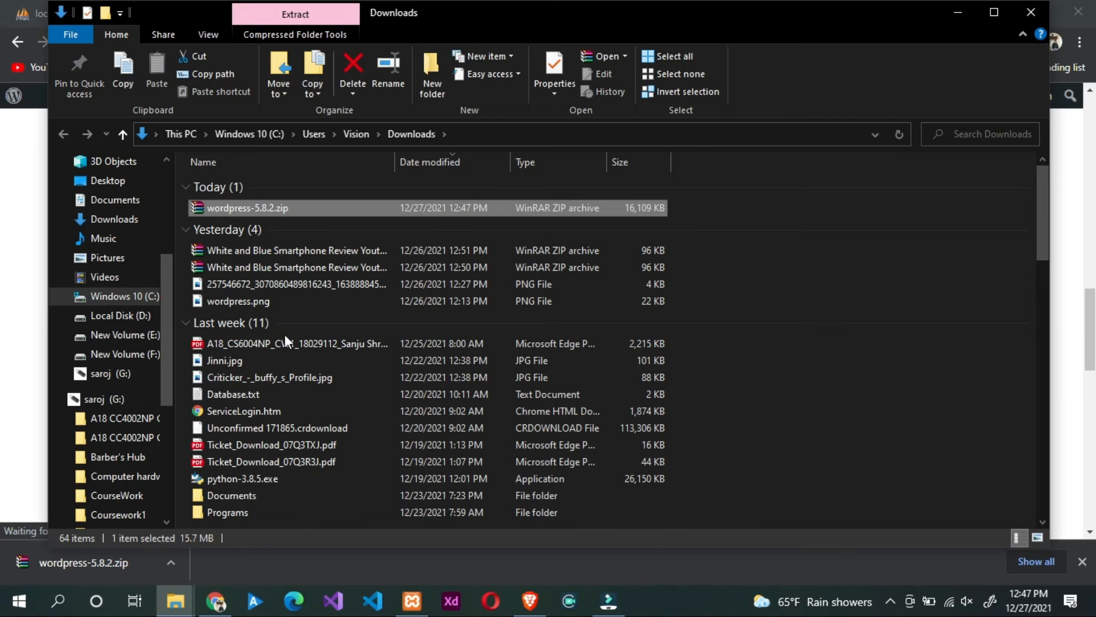
pyautogui.rightClick(234, 208)
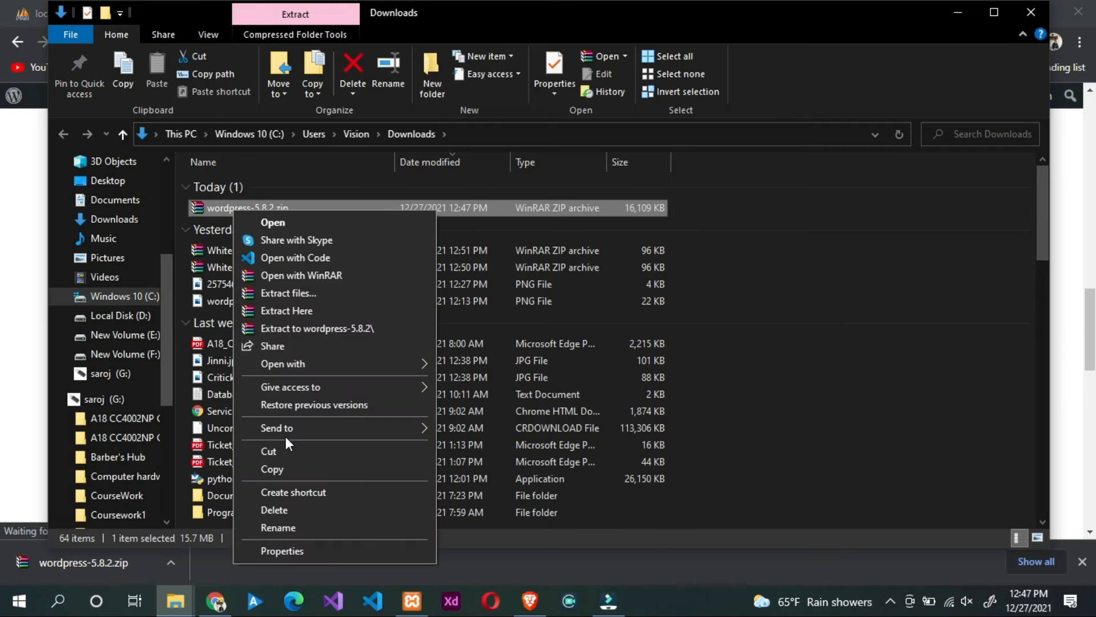
# Step: Copy wordpress-5.8.2.zip into C:\xampp\htdocs, replacing the existing copy
pyautogui.click(273, 454)
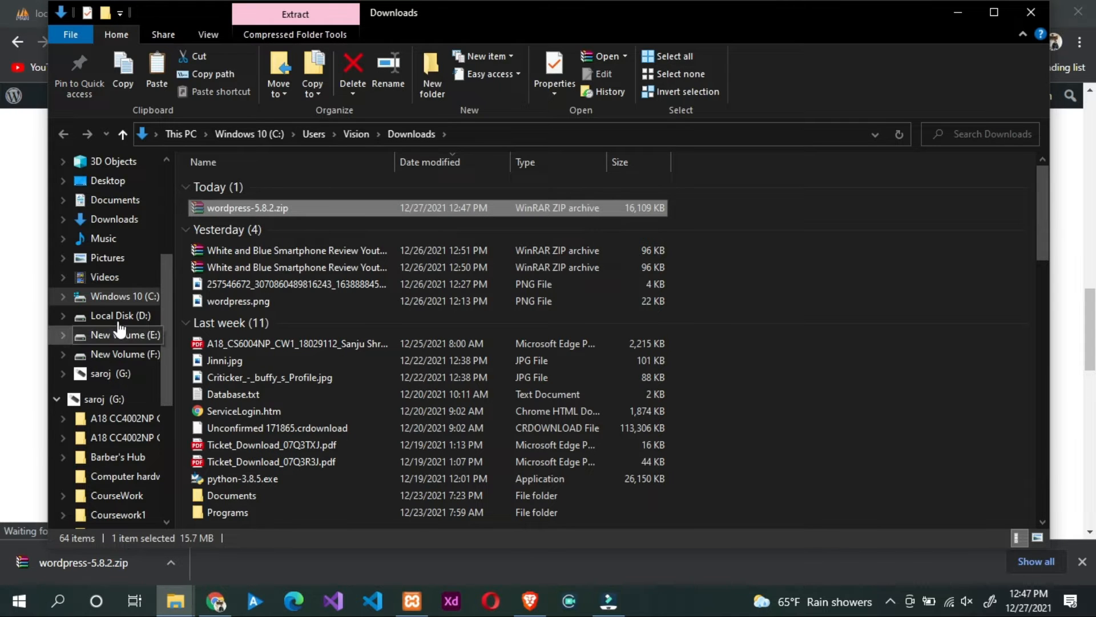
pyautogui.click(120, 296)
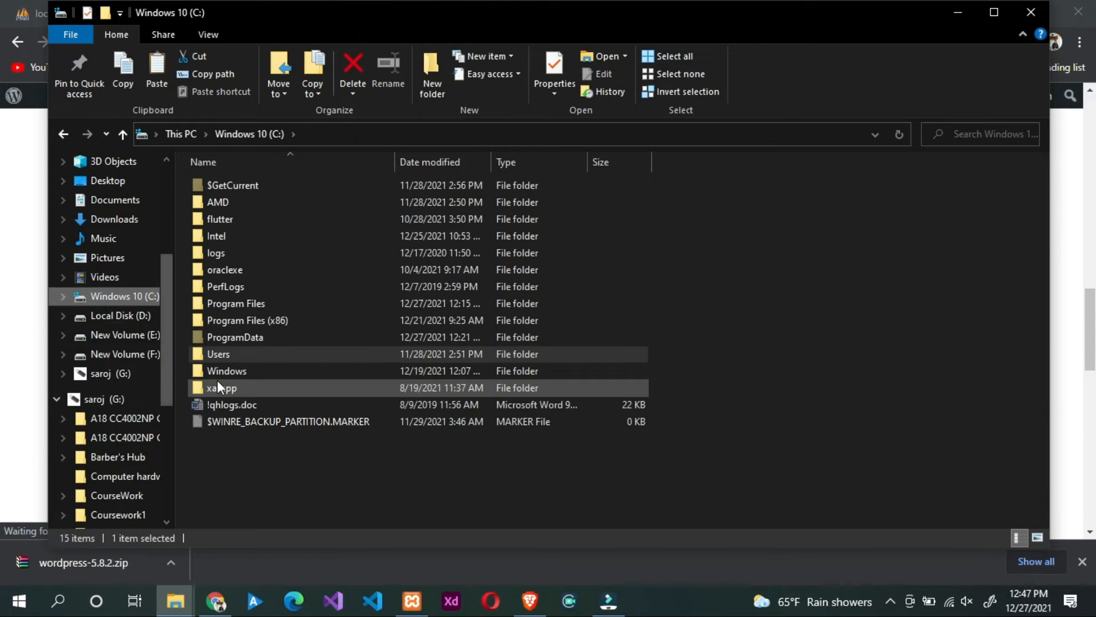
pyautogui.doubleClick(229, 387)
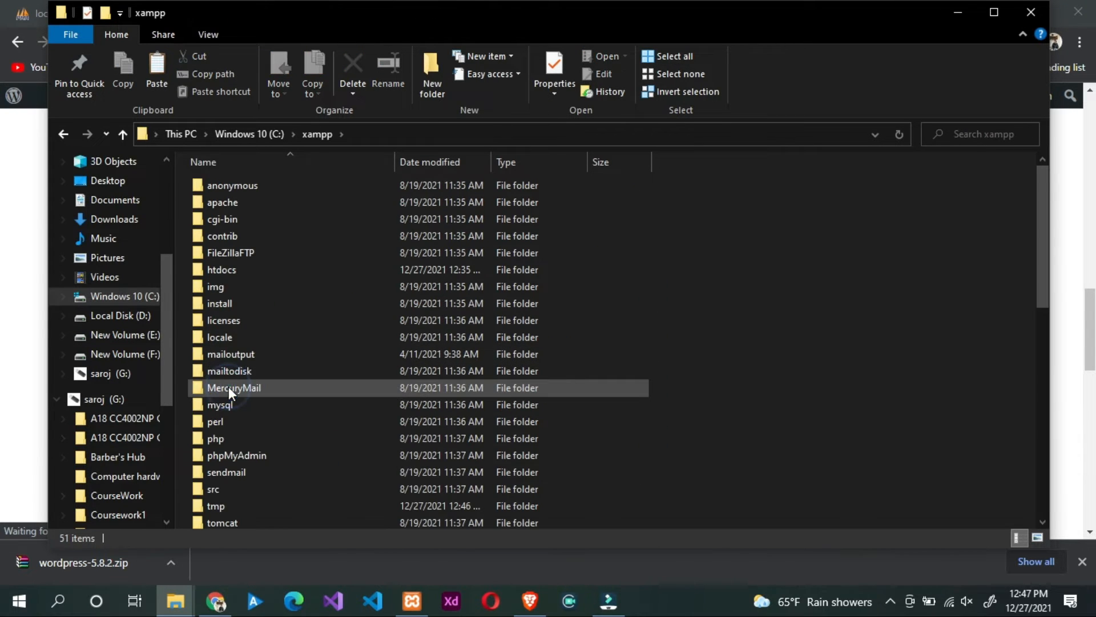
pyautogui.doubleClick(229, 270)
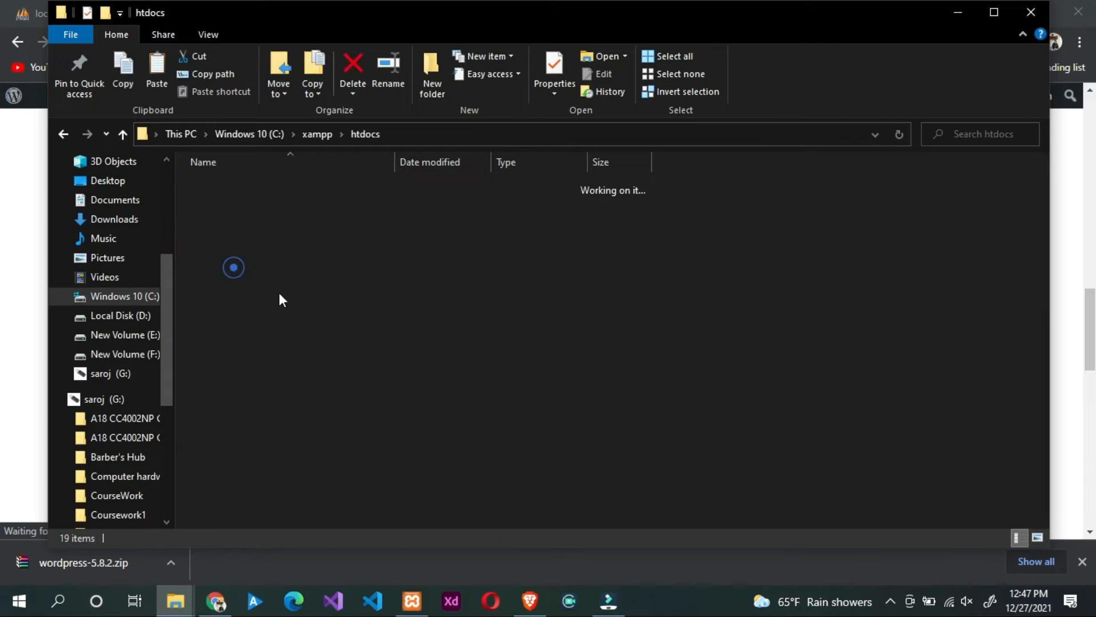
pyautogui.rightClick(827, 328)
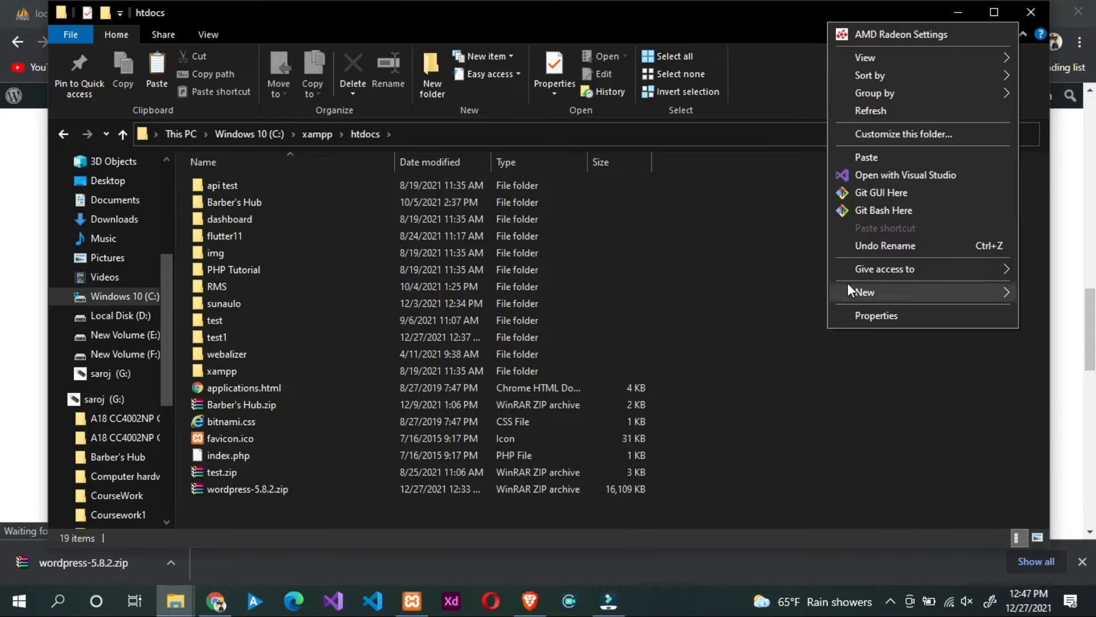
pyautogui.click(874, 159)
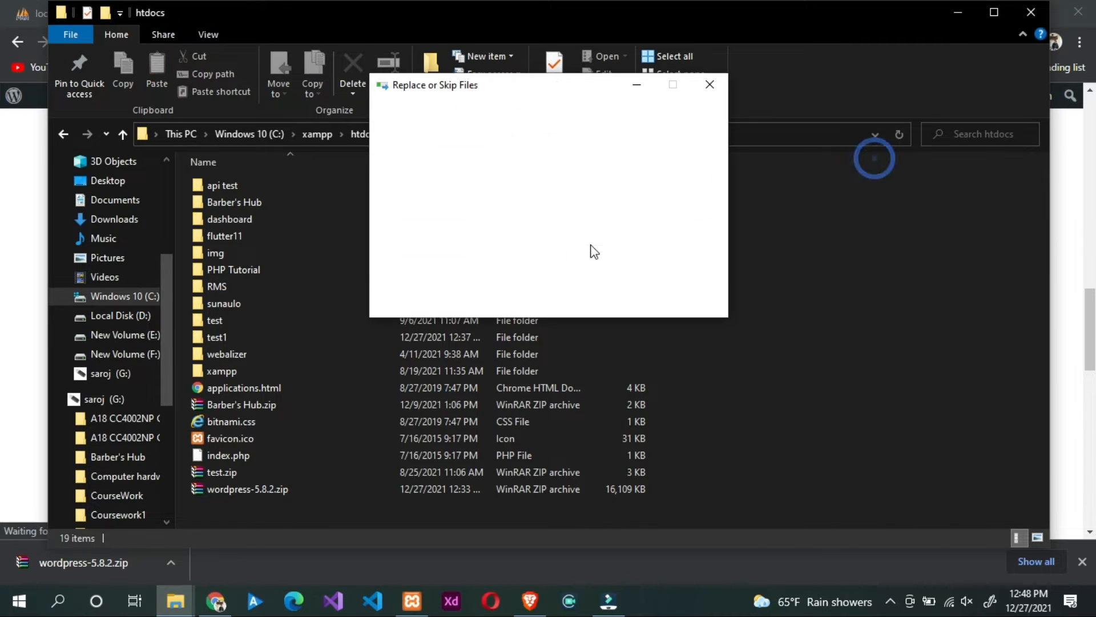
pyautogui.click(460, 188)
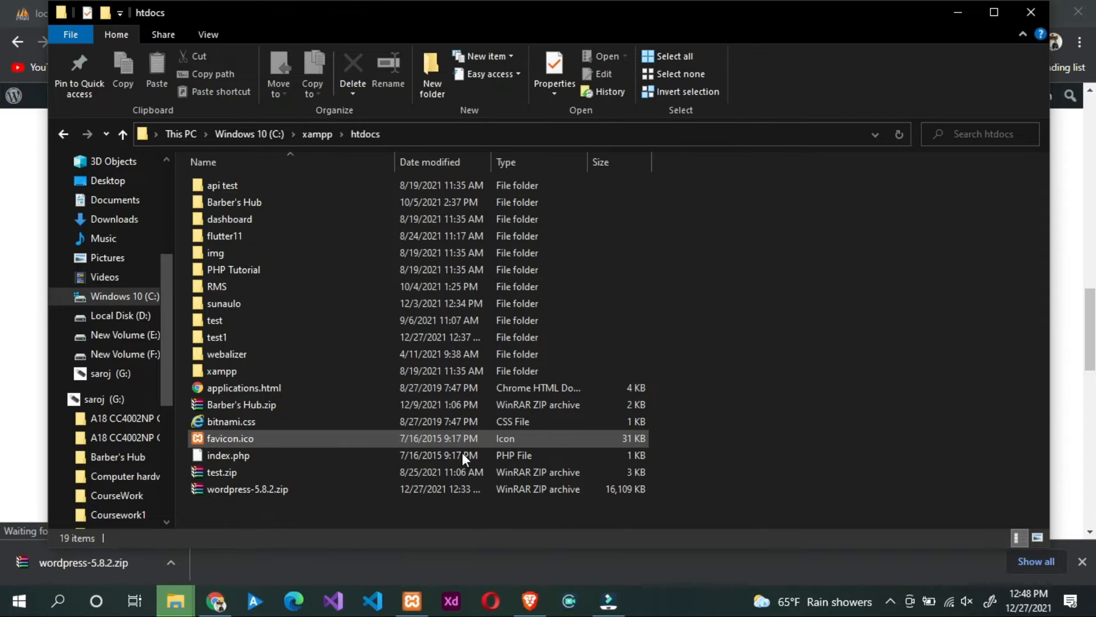
# Step: Extract the zip in htdocs and rename the wordpress folder to test1
pyautogui.rightClick(223, 484)
pyautogui.click(277, 261)
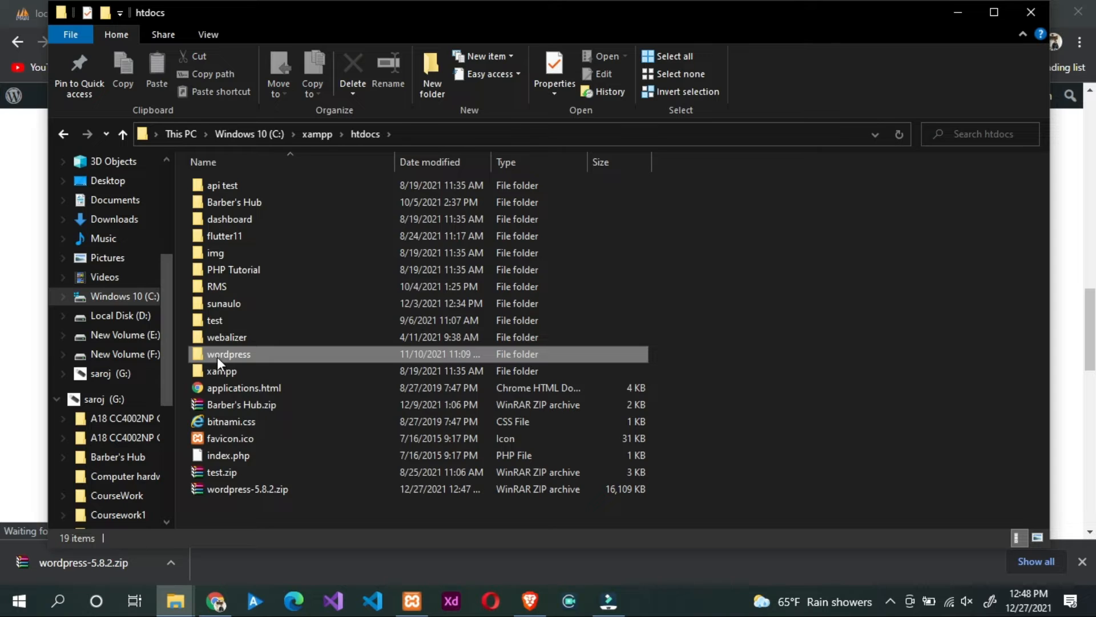
pyautogui.rightClick(216, 355)
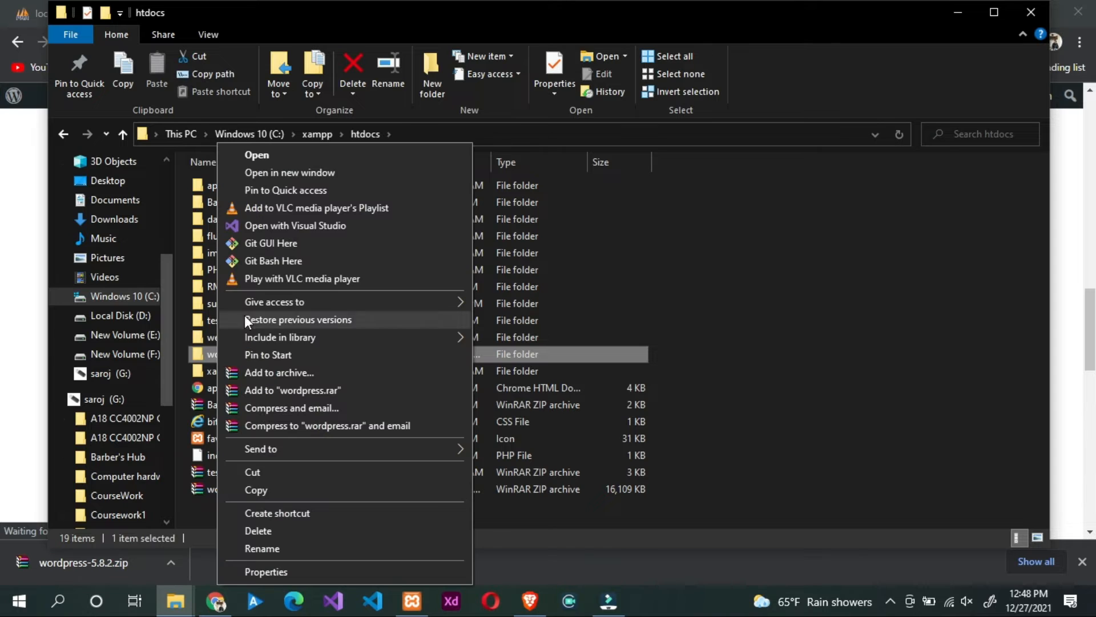
pyautogui.click(249, 553)
pyautogui.write('te')
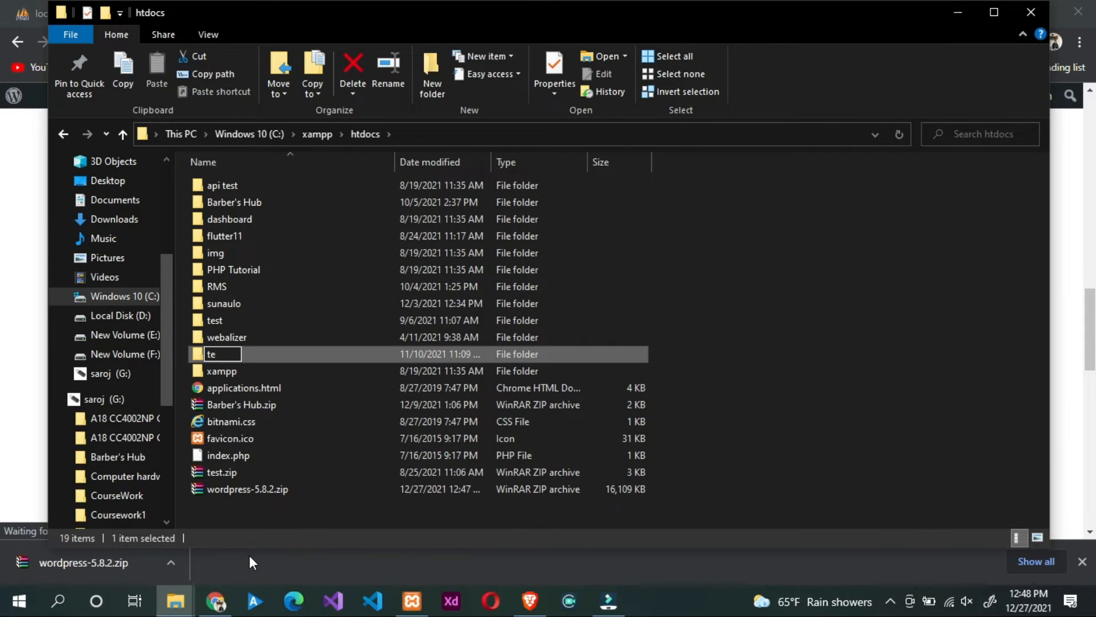
pyautogui.write('st1')
pyautogui.press('Return')
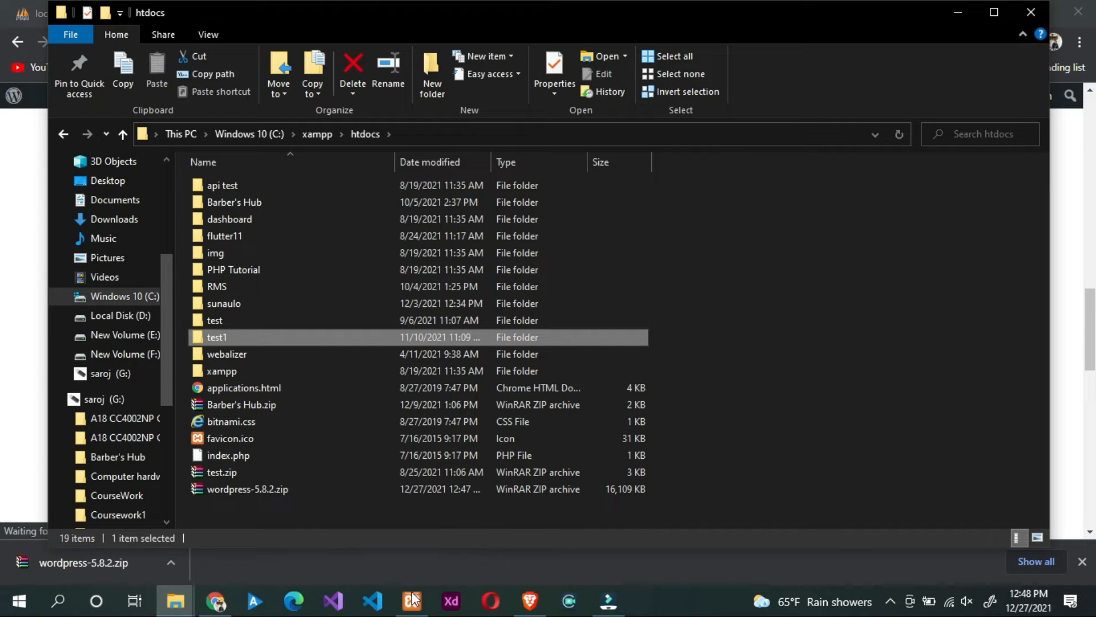
# Step: Reopen phpMyAdmin from the XAMPP Control Panel's MySQL Admin button
pyautogui.click(530, 603)
pyautogui.click(158, 3)
pyautogui.click(337, 19)
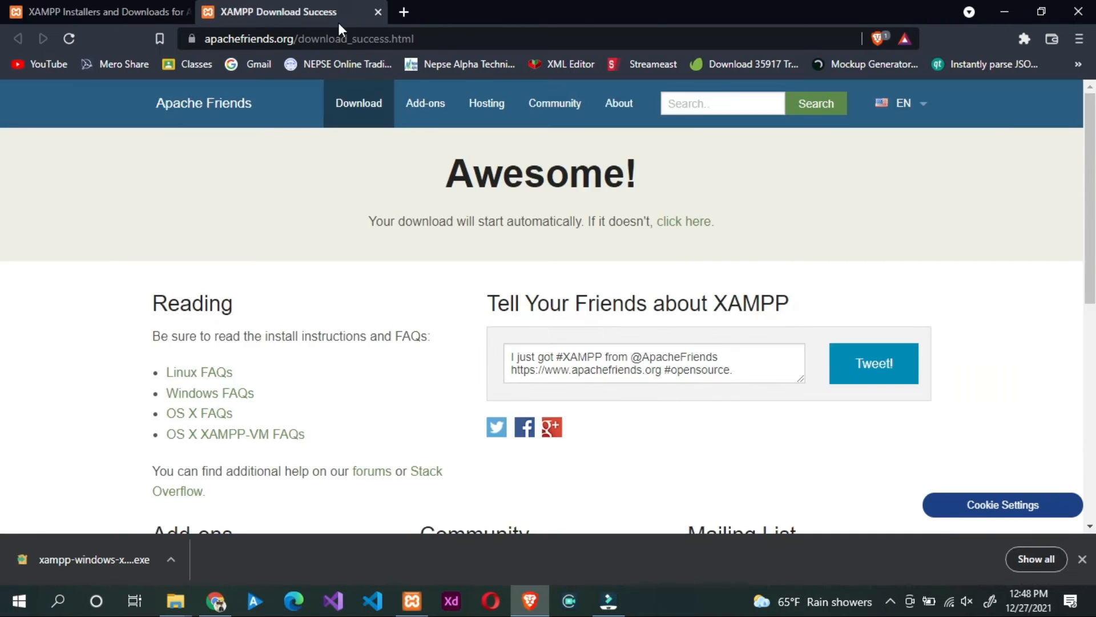
pyautogui.click(415, 610)
pyautogui.click(331, 113)
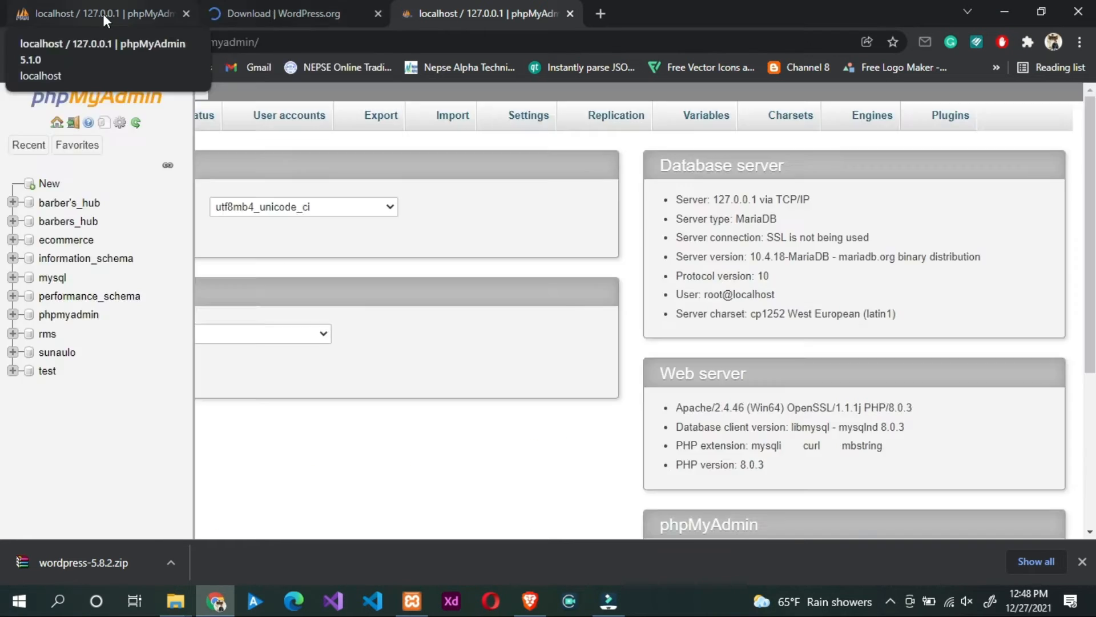
# Step: Close the extra WordPress tab and create the empty database 'test1' via phpMyAdmin's New form
pyautogui.click(102, 14)
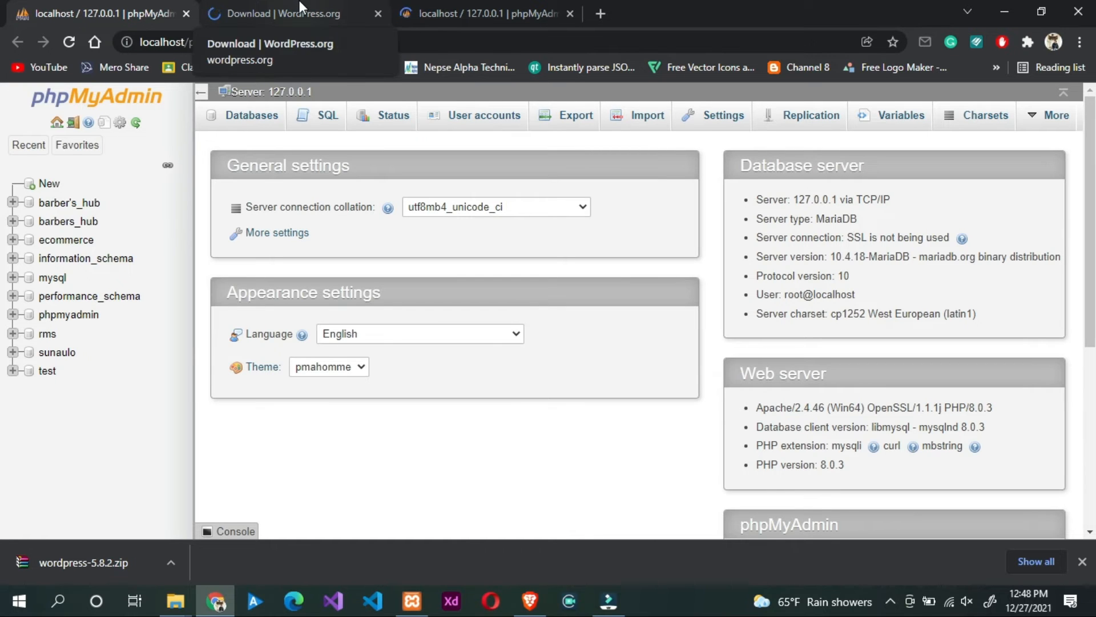
pyautogui.middleClick(294, 2)
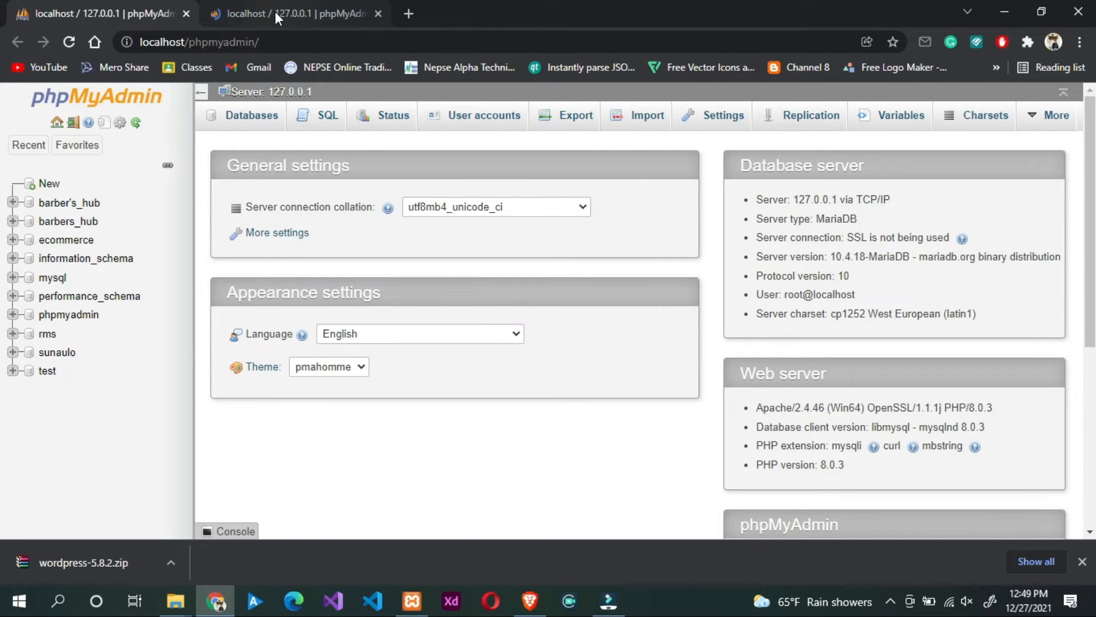
pyautogui.click(48, 183)
pyautogui.click(278, 227)
pyautogui.write('test1')
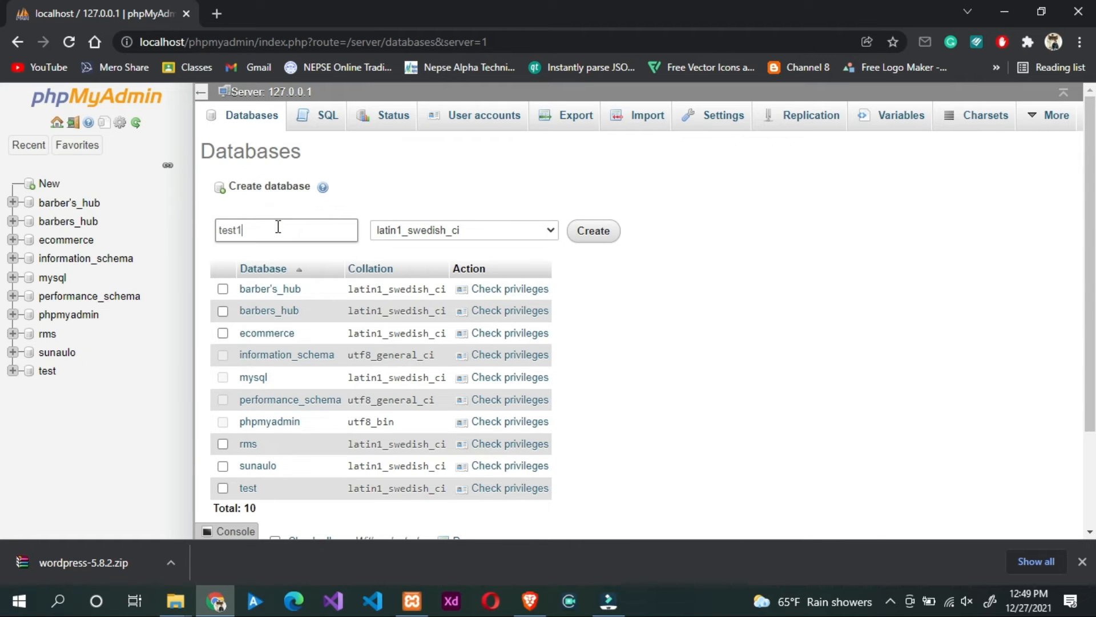
pyautogui.click(594, 234)
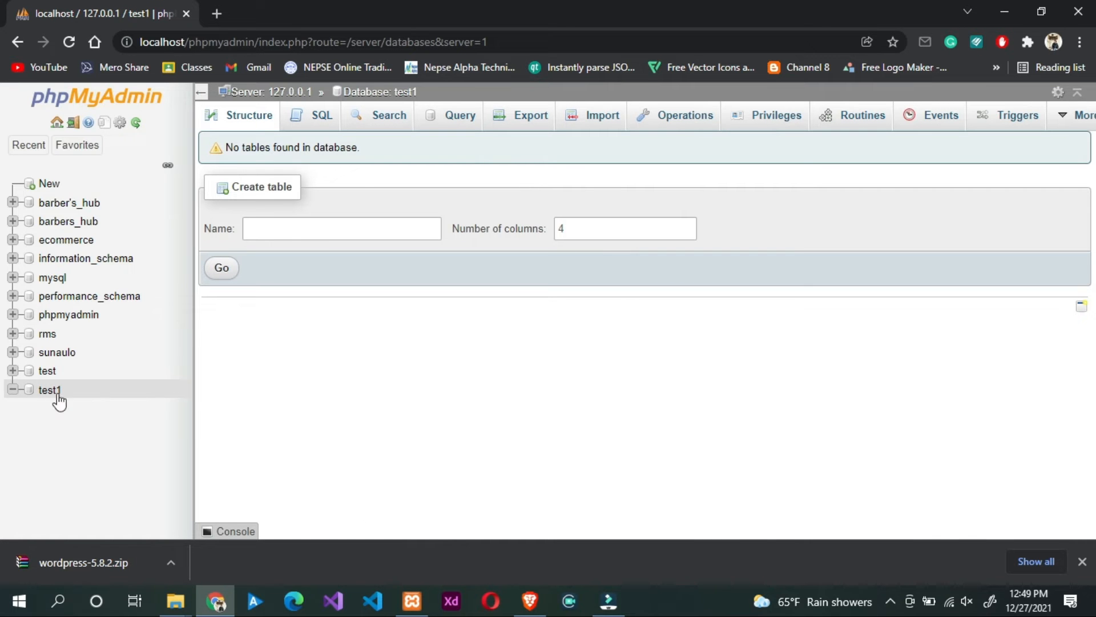
# Step: Enter localhost/test1 in a new Chrome tab's address bar
pyautogui.click(220, 8)
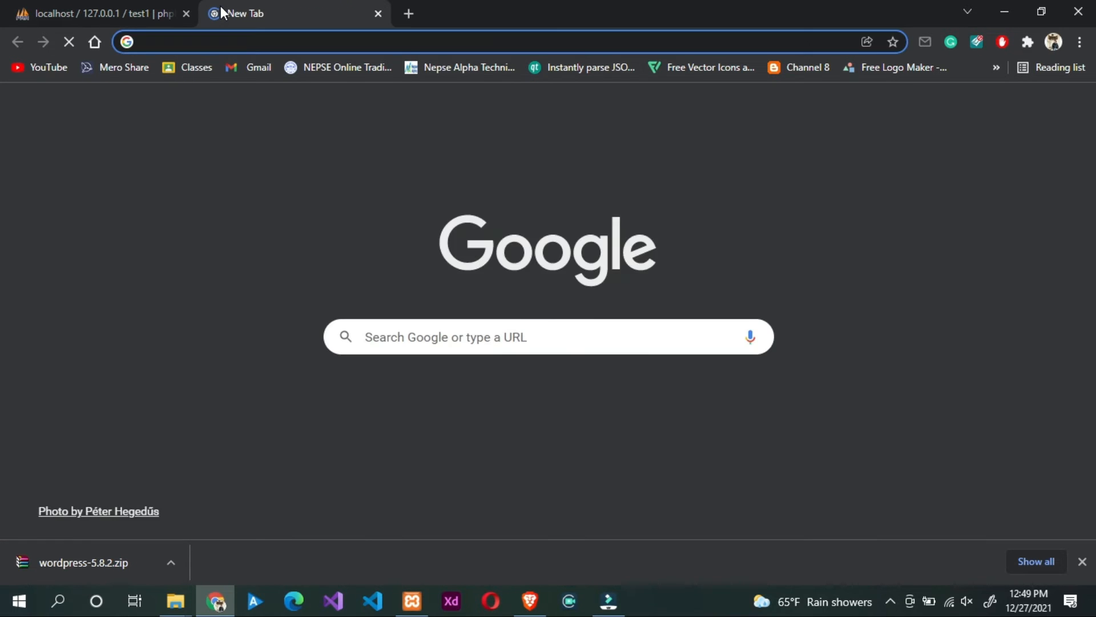
pyautogui.write('localh')
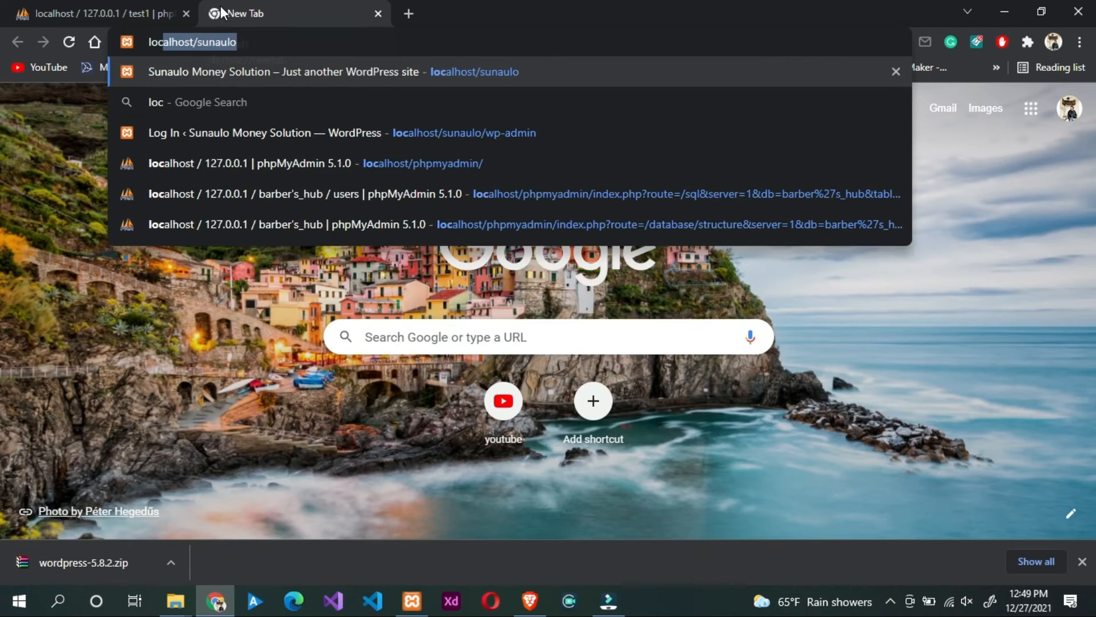
pyautogui.write('ost')
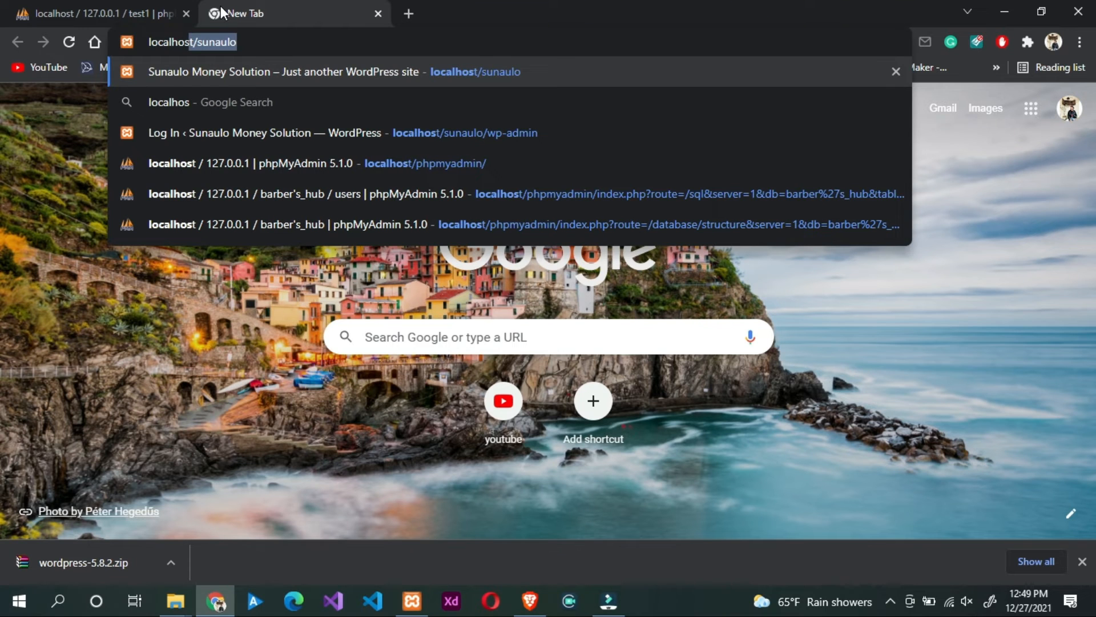
pyautogui.write('/test1')
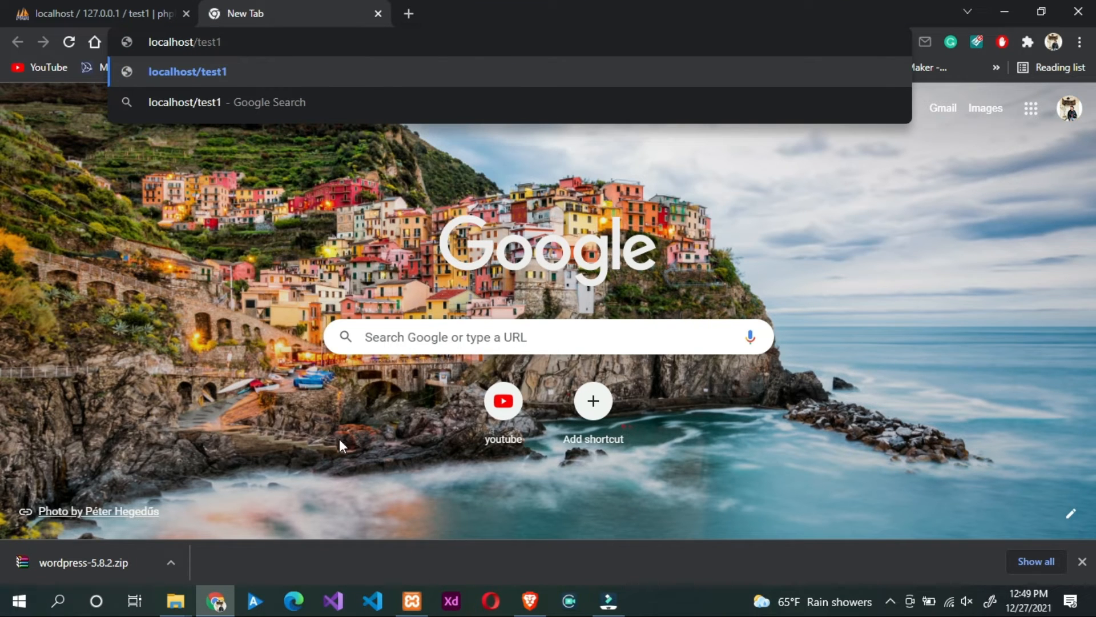
pyautogui.click(176, 600)
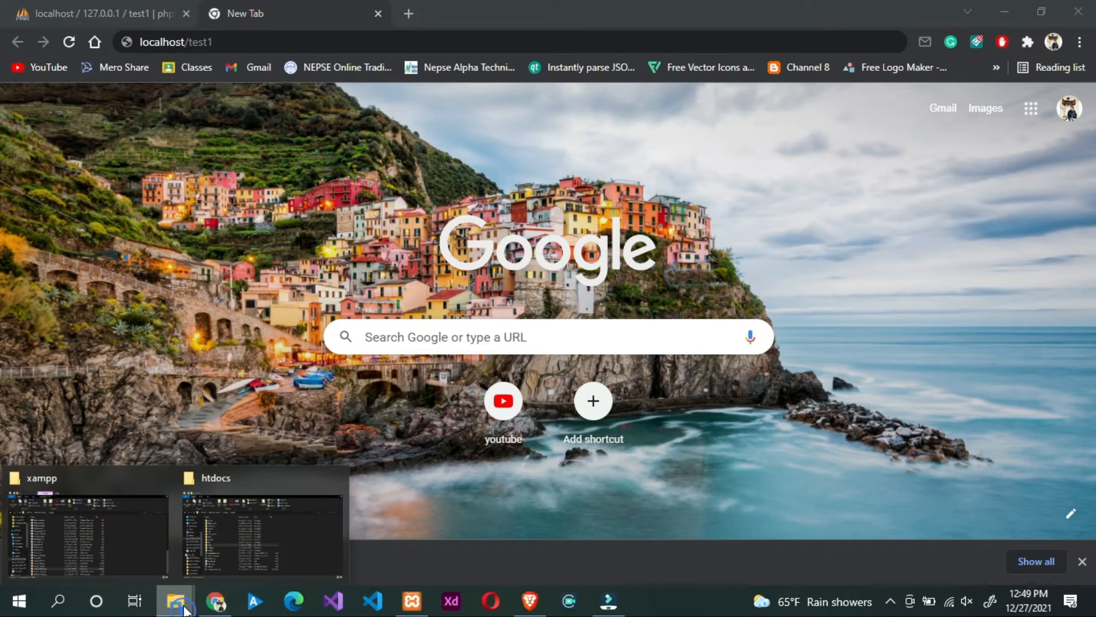
pyautogui.moveTo(159, 476)
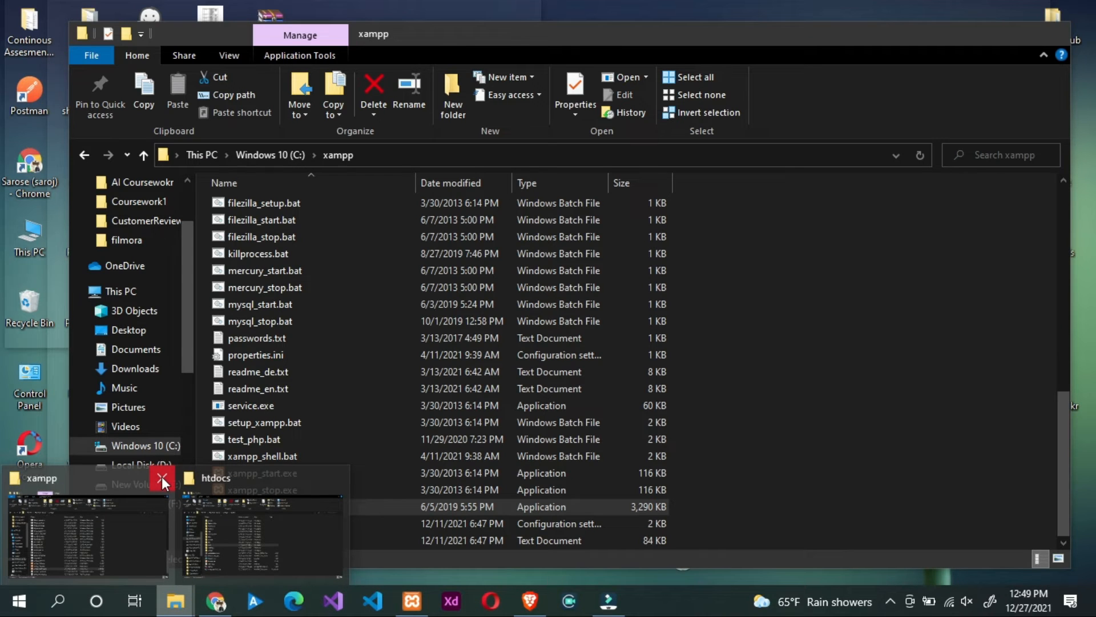
pyautogui.click(127, 541)
pyautogui.click(176, 611)
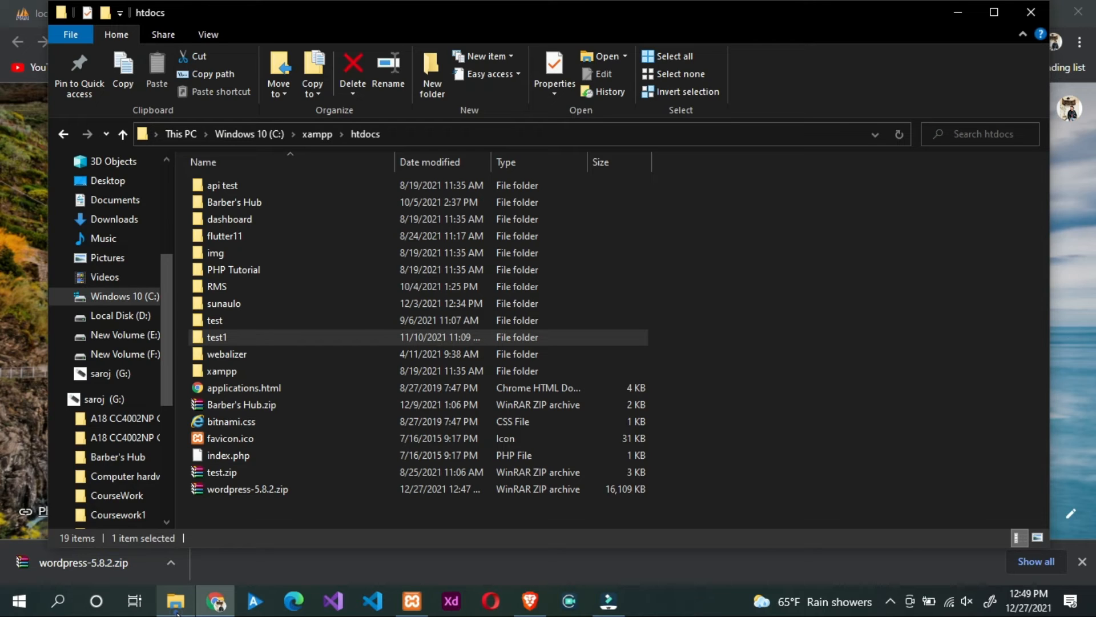
pyautogui.click(177, 612)
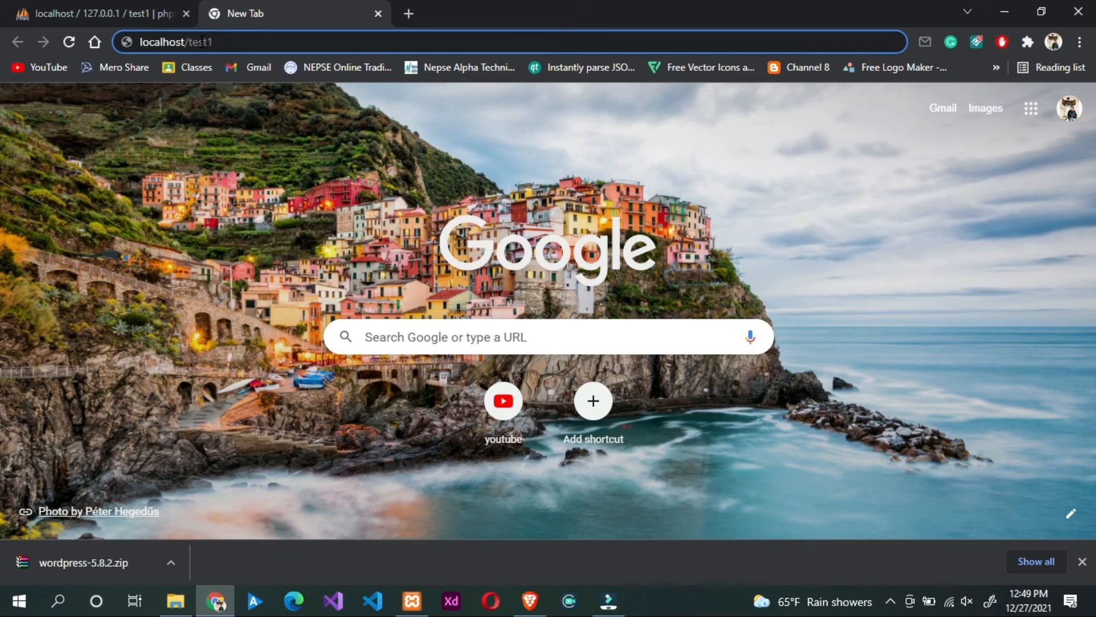
# Step: Load localhost/test1, choose English (United States) and continue to the database-information page
pyautogui.press('Return')
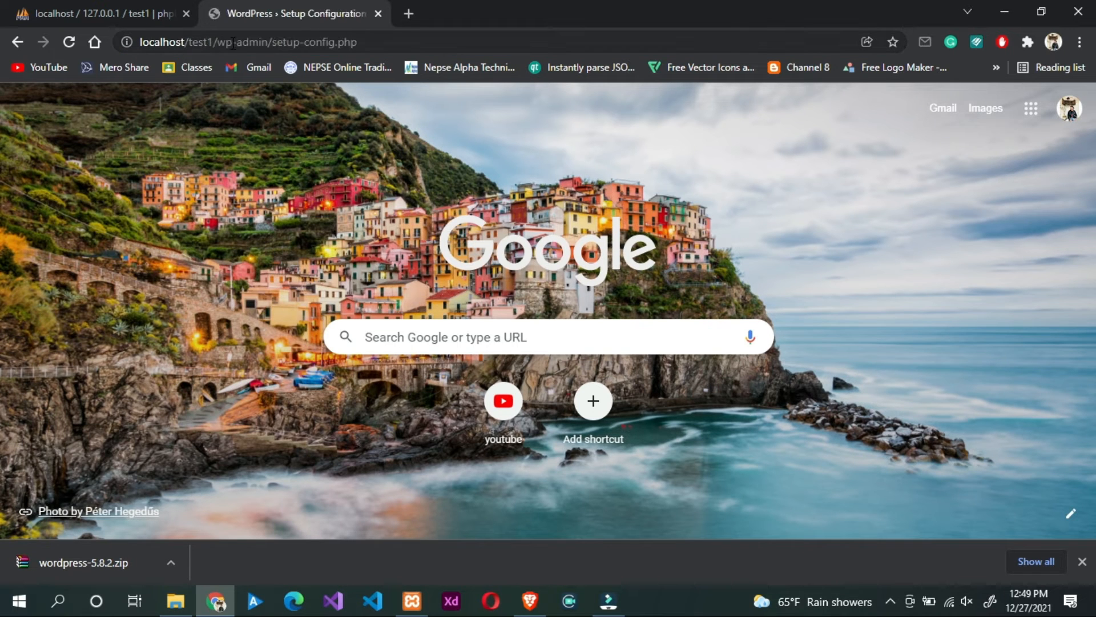
pyautogui.scroll(-3, 786, 329)
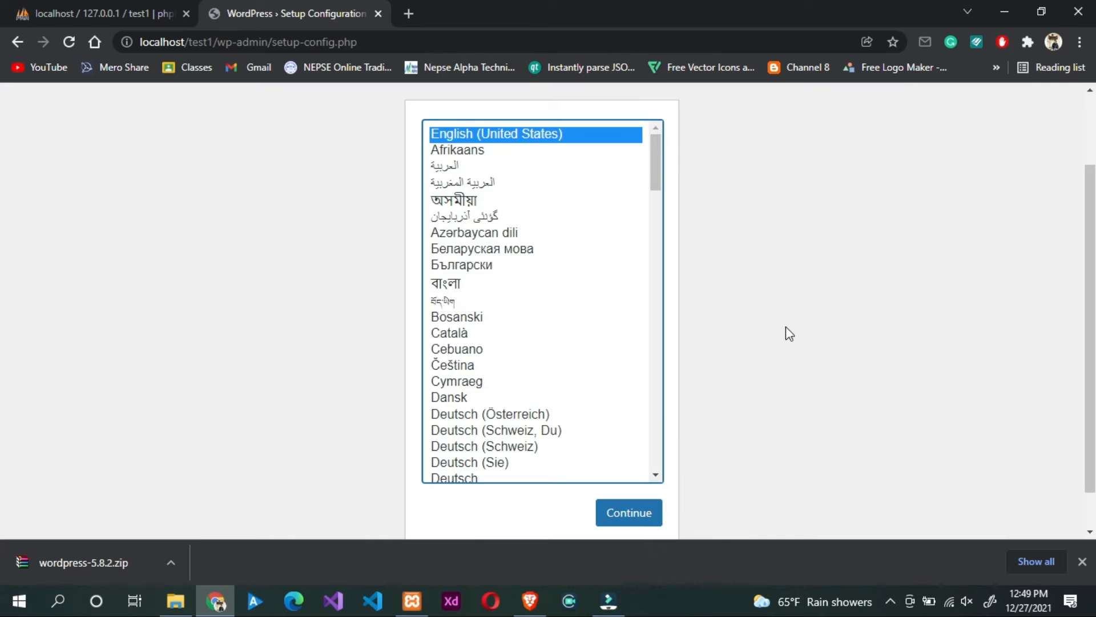
pyautogui.click(637, 479)
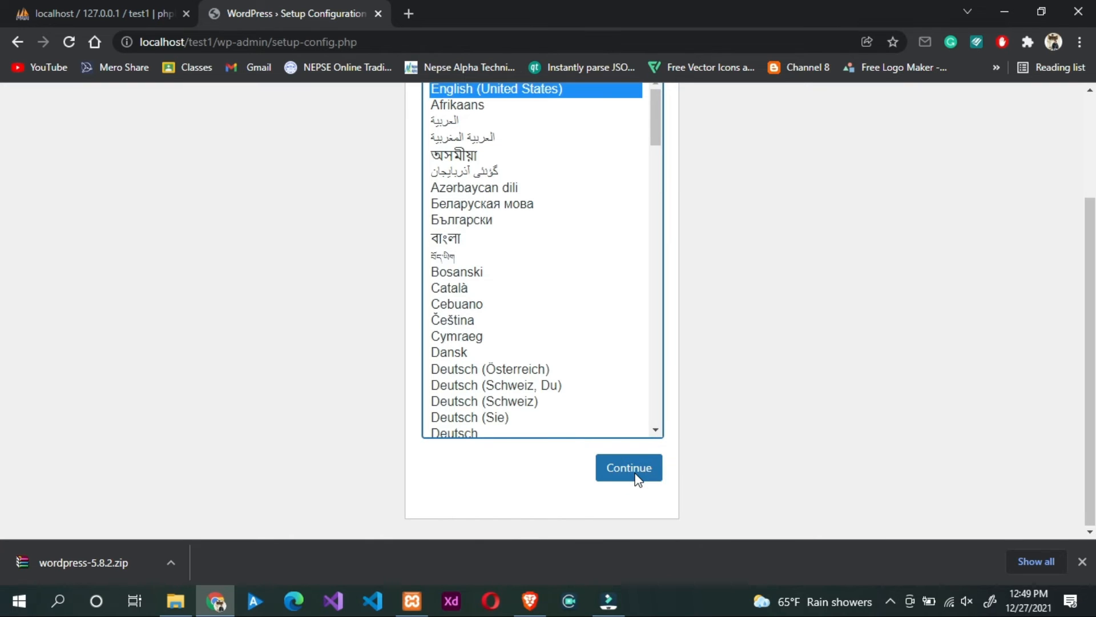
pyautogui.write('de')
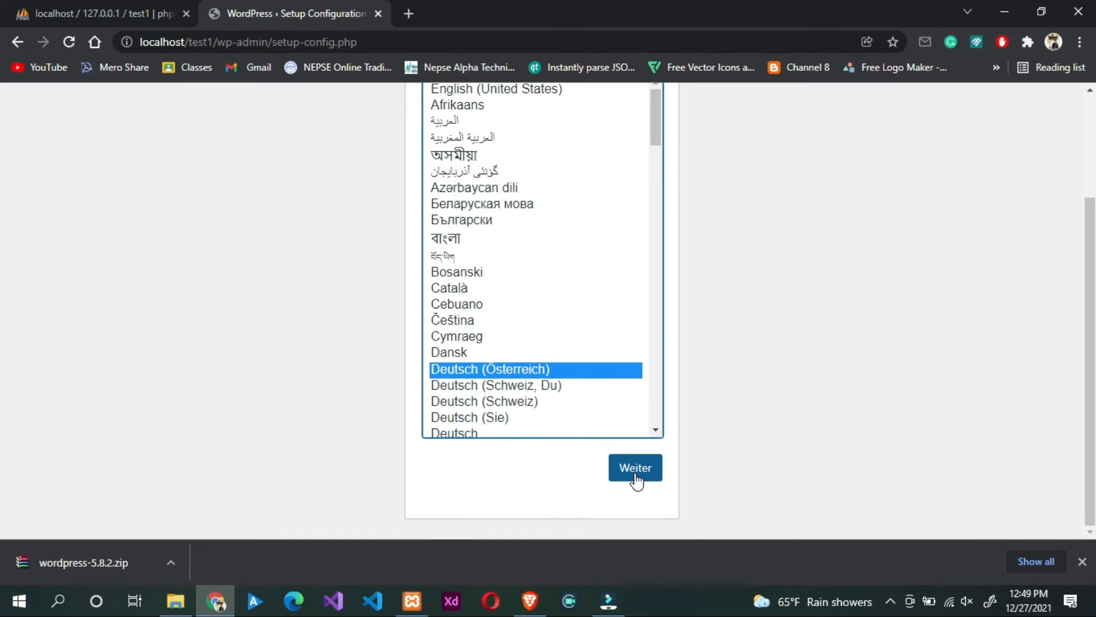
pyautogui.scroll(3, 825, 394)
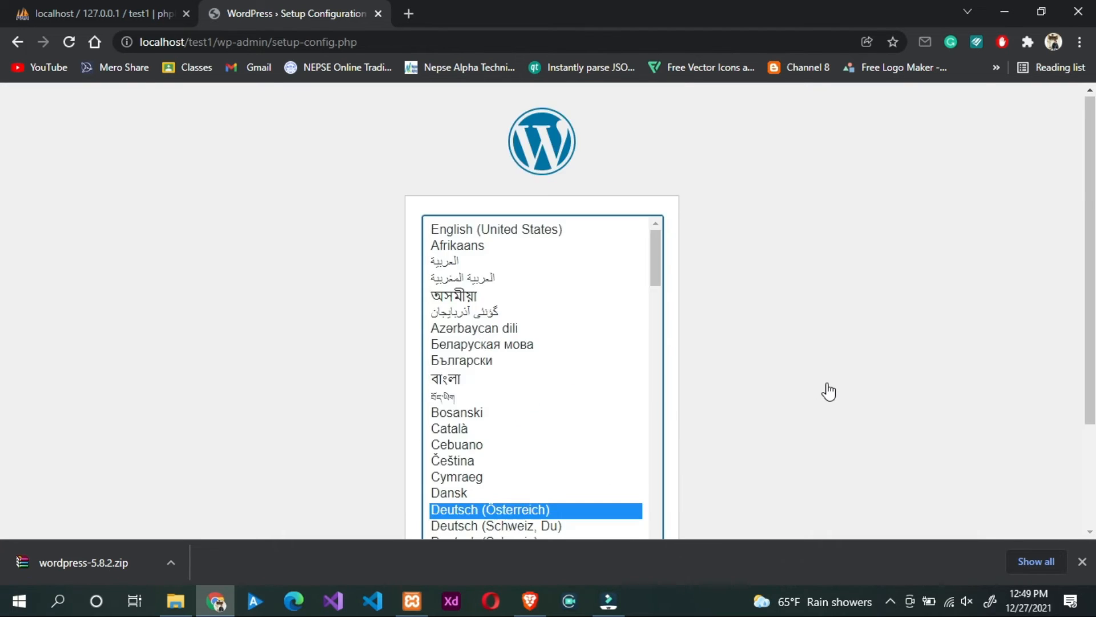
pyautogui.click(568, 224)
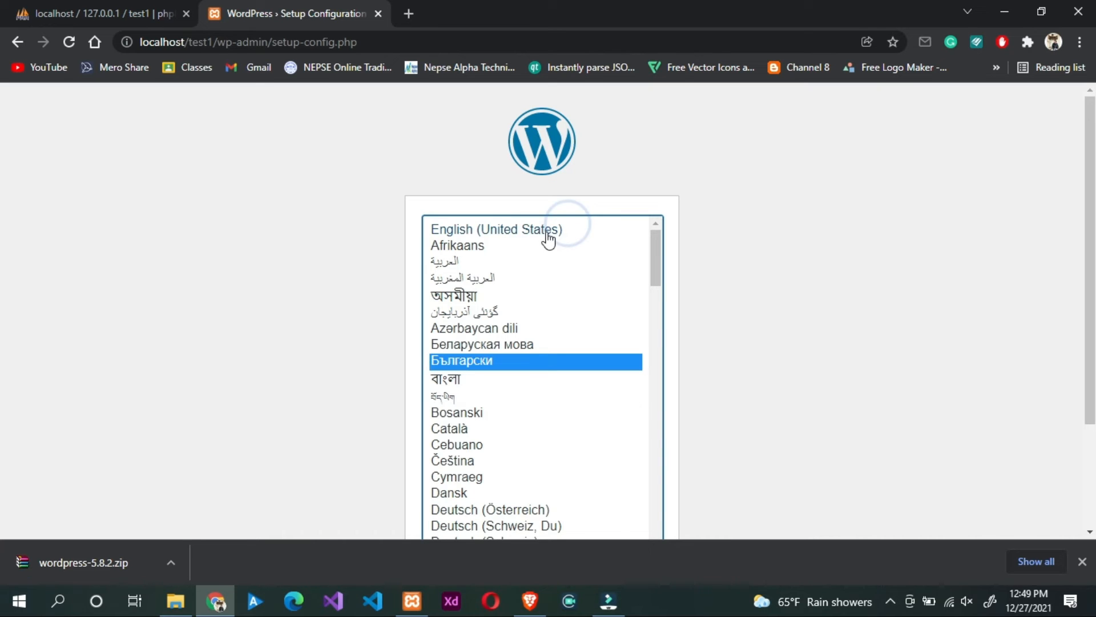
pyautogui.click(496, 228)
pyautogui.scroll(-3, 849, 296)
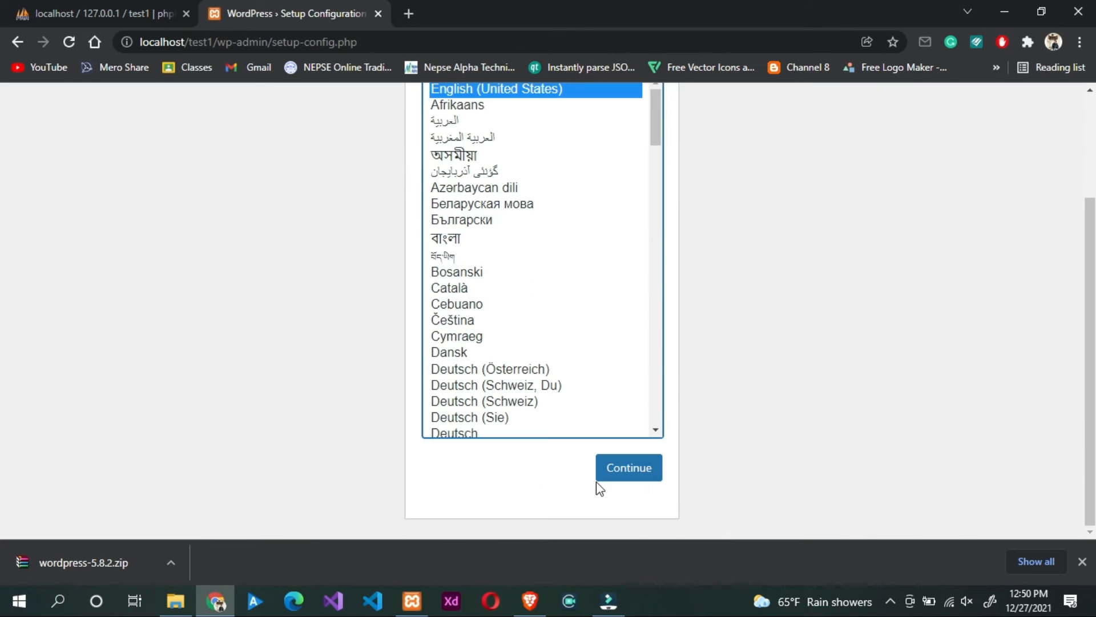
pyautogui.click(613, 475)
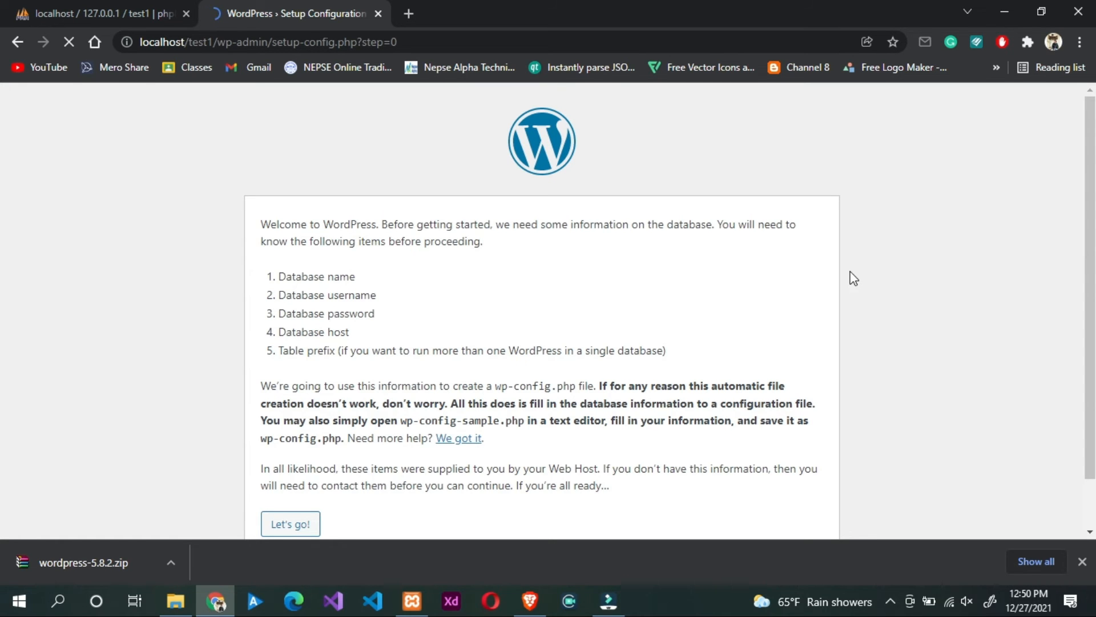
# Step: Enter database name test1, username root and an empty password, then submit the connection details
pyautogui.scroll(-1, 834, 264)
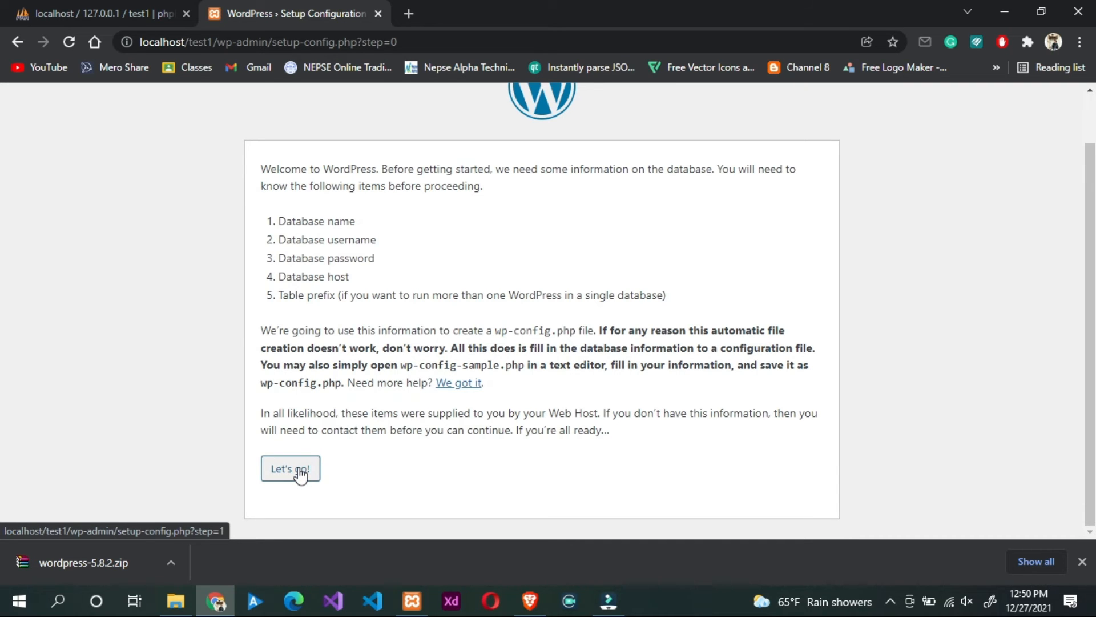
pyautogui.click(301, 474)
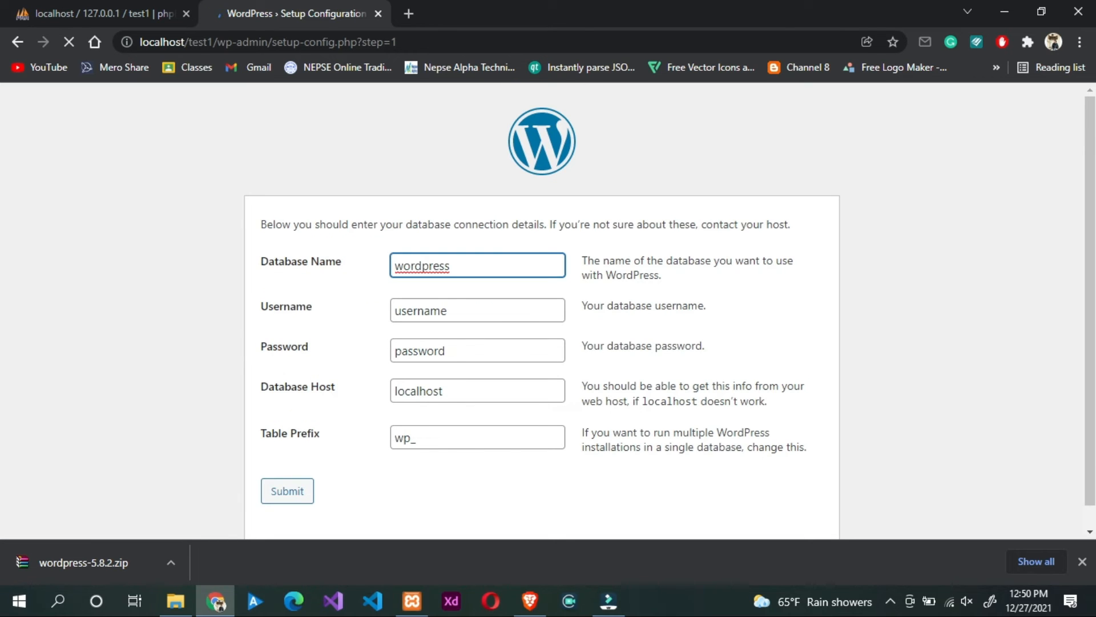
pyautogui.doubleClick(463, 264)
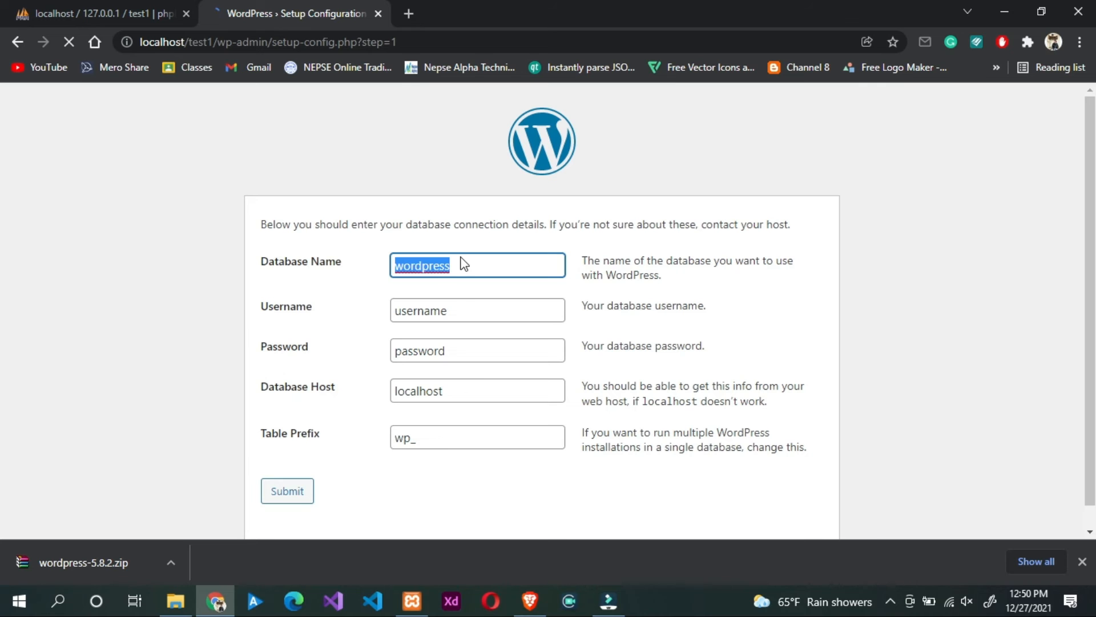
pyautogui.write('5ttest')
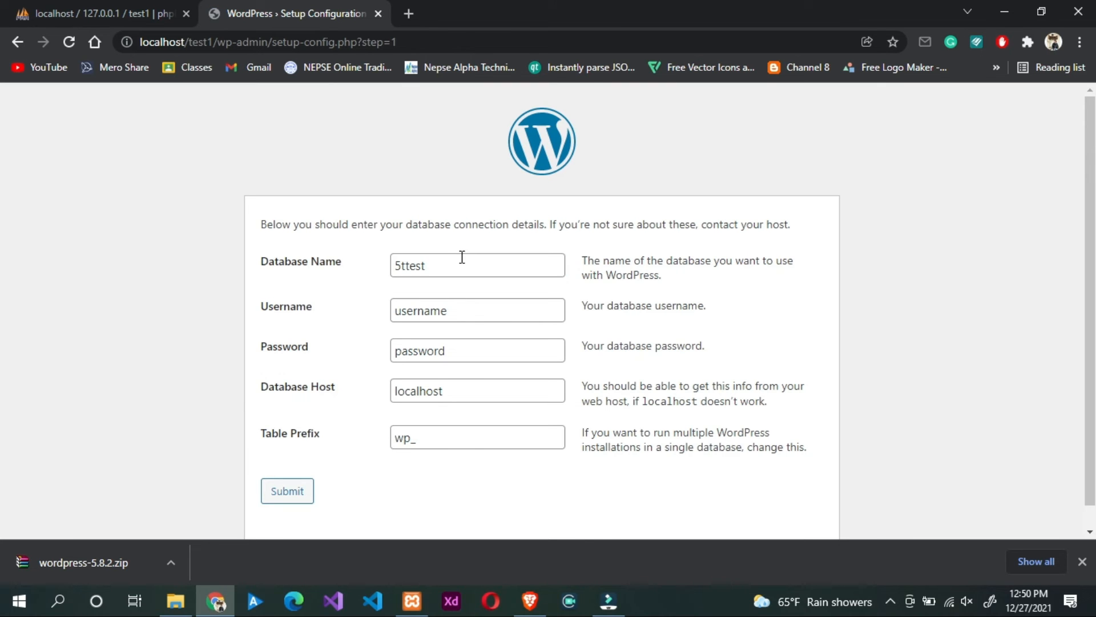
pyautogui.hotkey('ctrl', 'BackSpace')
pyautogui.write('test1')
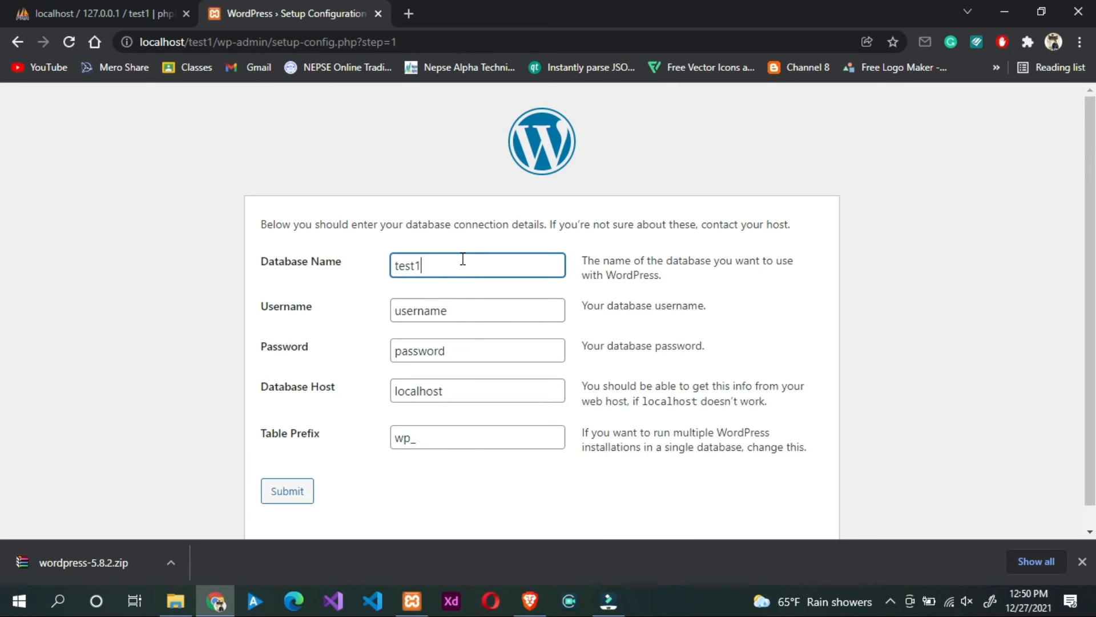
pyautogui.doubleClick(453, 309)
pyautogui.write('root')
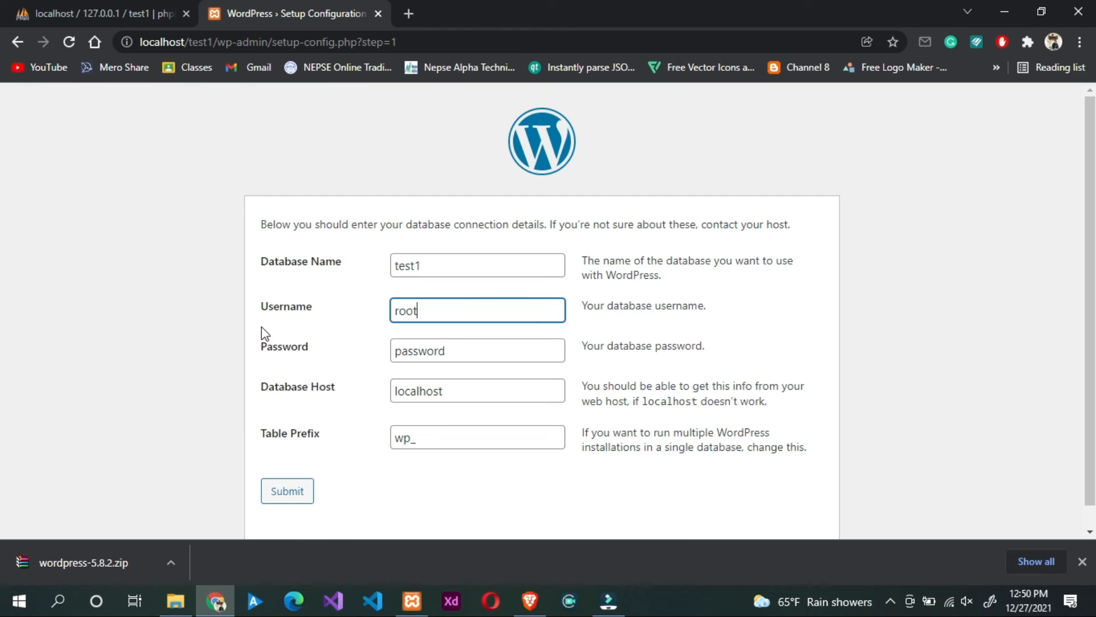
pyautogui.press('Tab')
pyautogui.press('BackSpace')
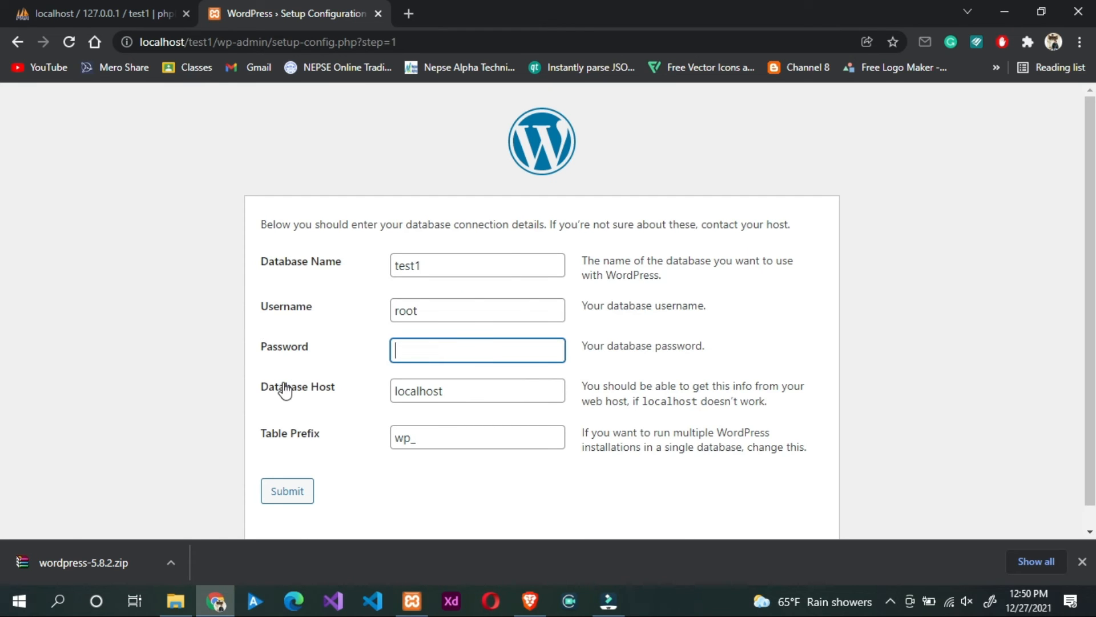
pyautogui.click(1081, 563)
pyautogui.click(290, 491)
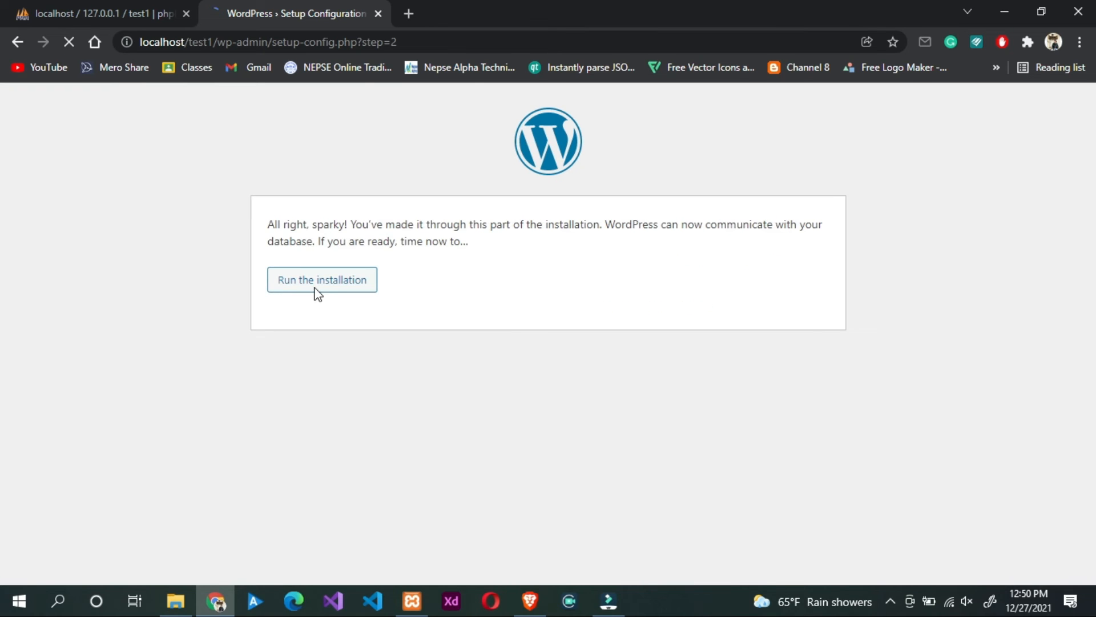
# Step: Run the installation and enter site title 'Test' with admin username 'admin'
pyautogui.click(314, 288)
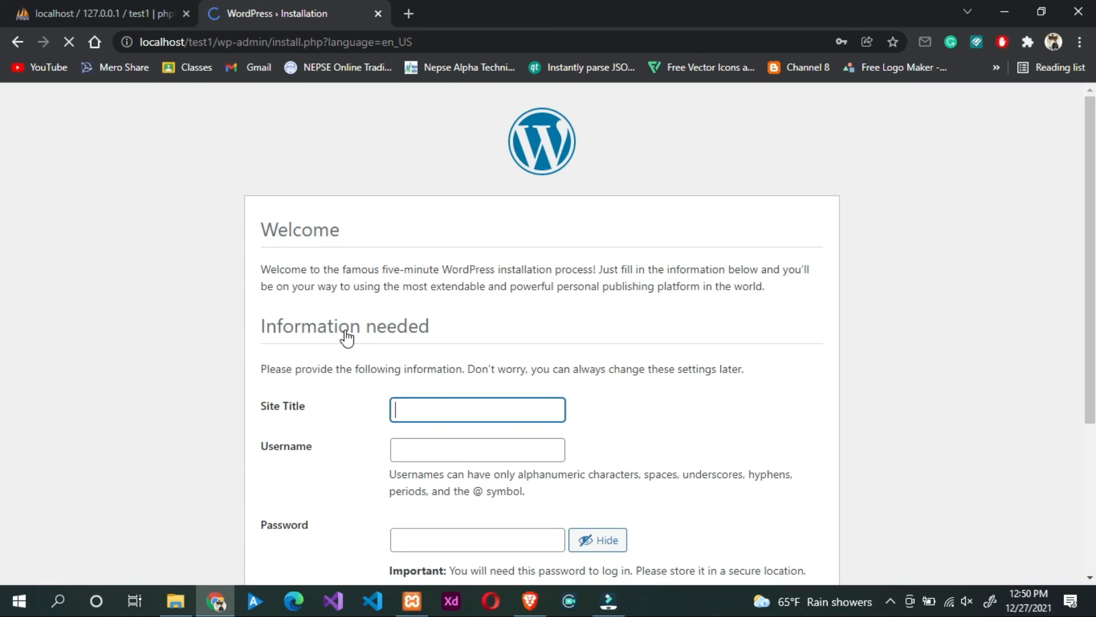
pyautogui.click(425, 409)
pyautogui.write('Test')
pyautogui.click(435, 447)
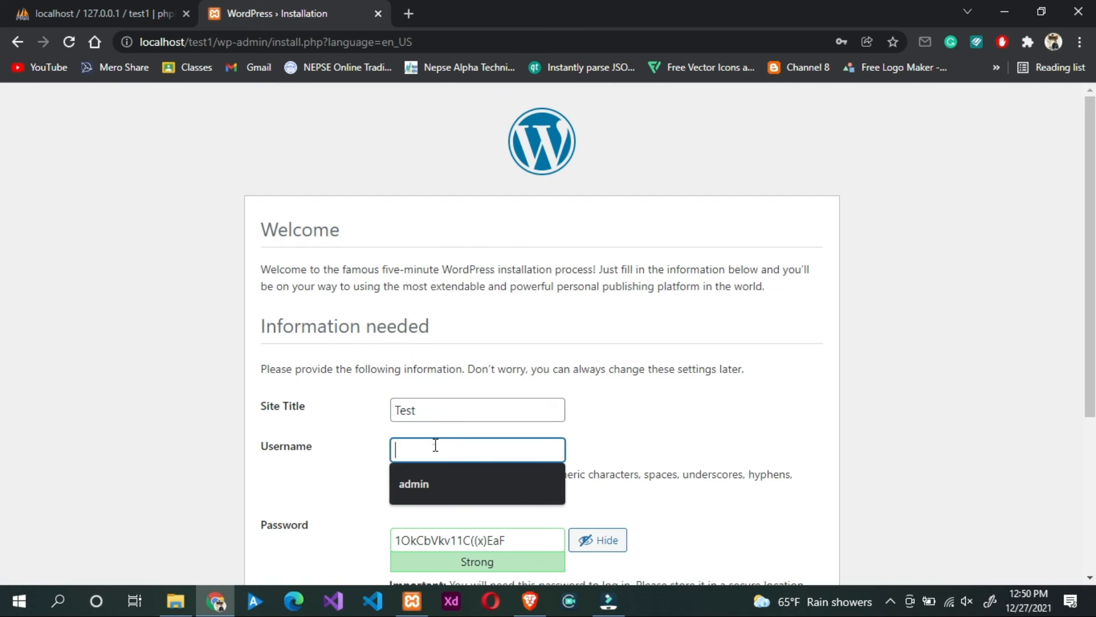
pyautogui.click(424, 477)
# Step: Set a weak admin password, confirm it, add a contact e-mail, and install WordPress
pyautogui.scroll(-3, 427, 477)
pyautogui.moveTo(511, 374); pyautogui.dragTo(335, 396)
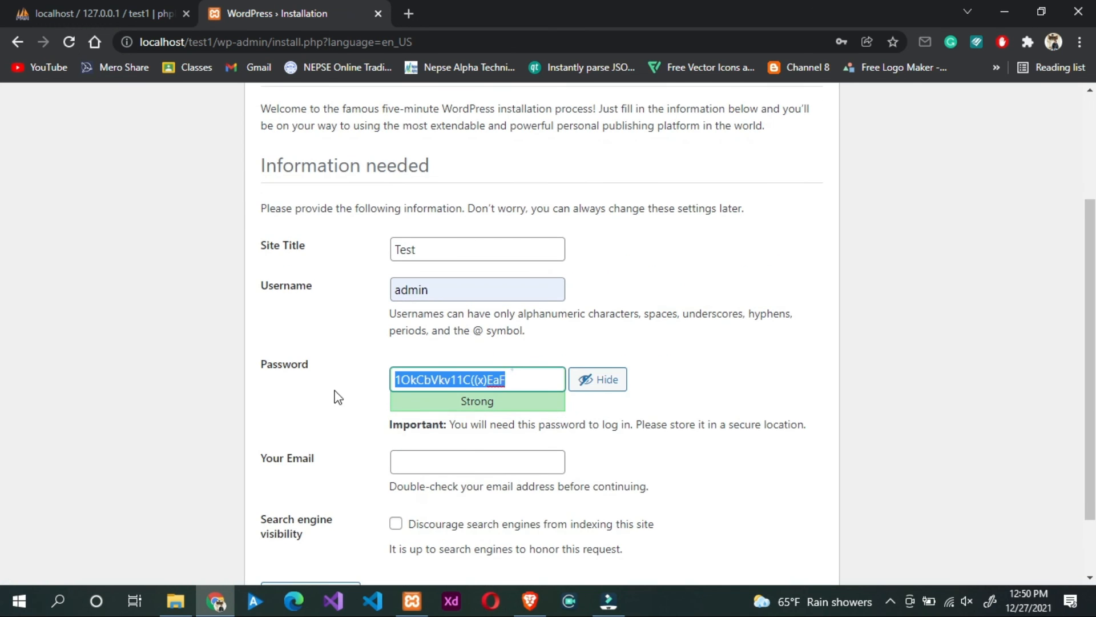
pyautogui.write('admin')
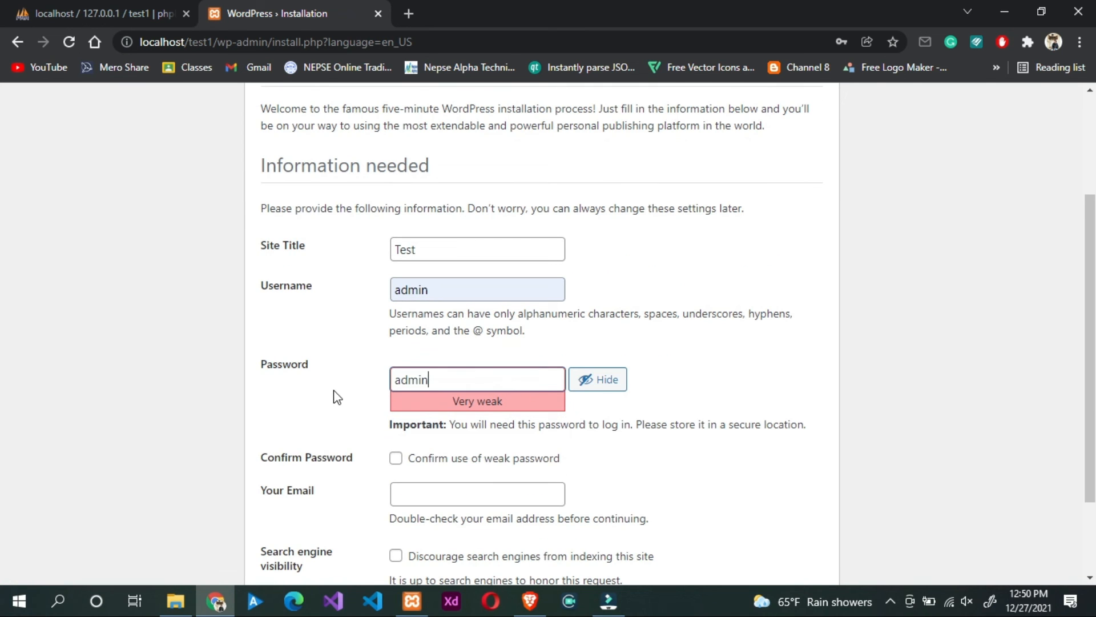
pyautogui.click(397, 459)
pyautogui.click(438, 494)
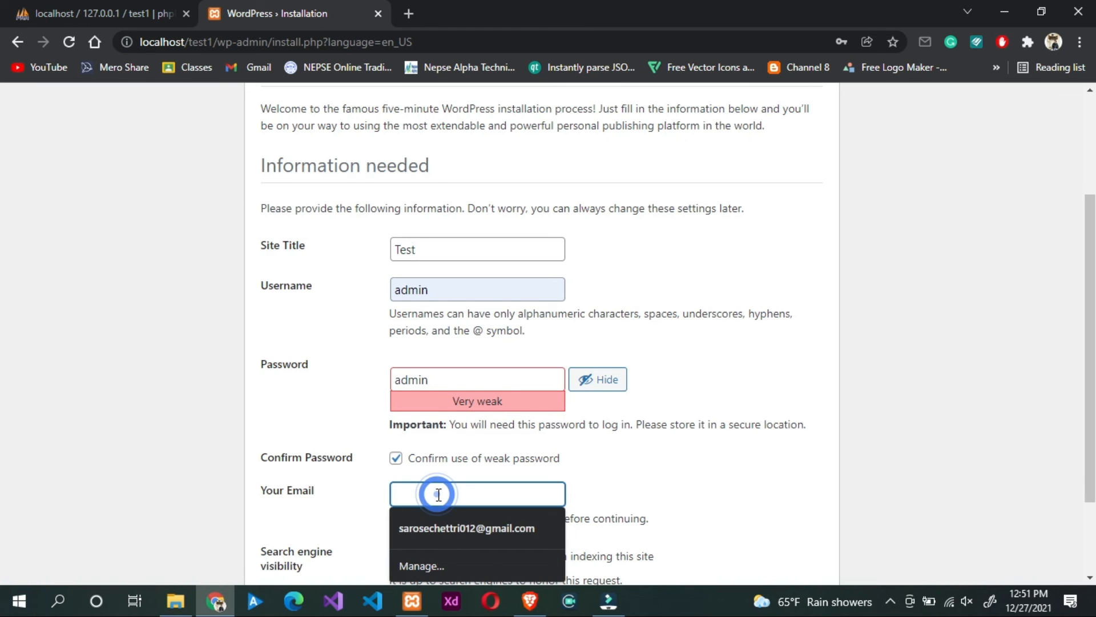
pyautogui.write('test@gmail.com')
pyautogui.scroll(-2, 379, 500)
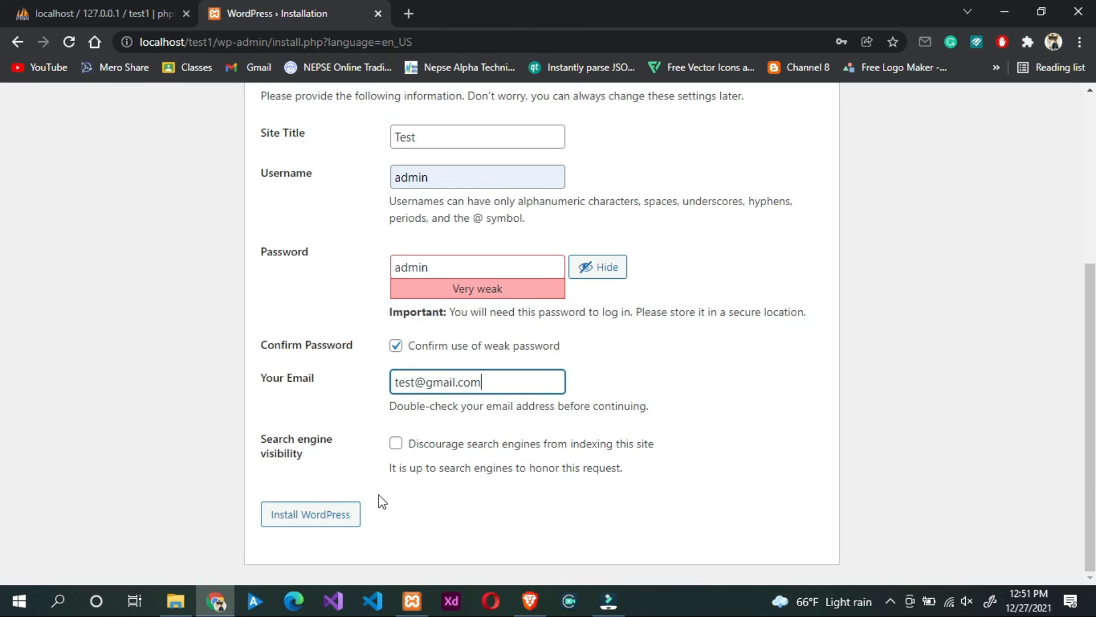
pyautogui.click(315, 514)
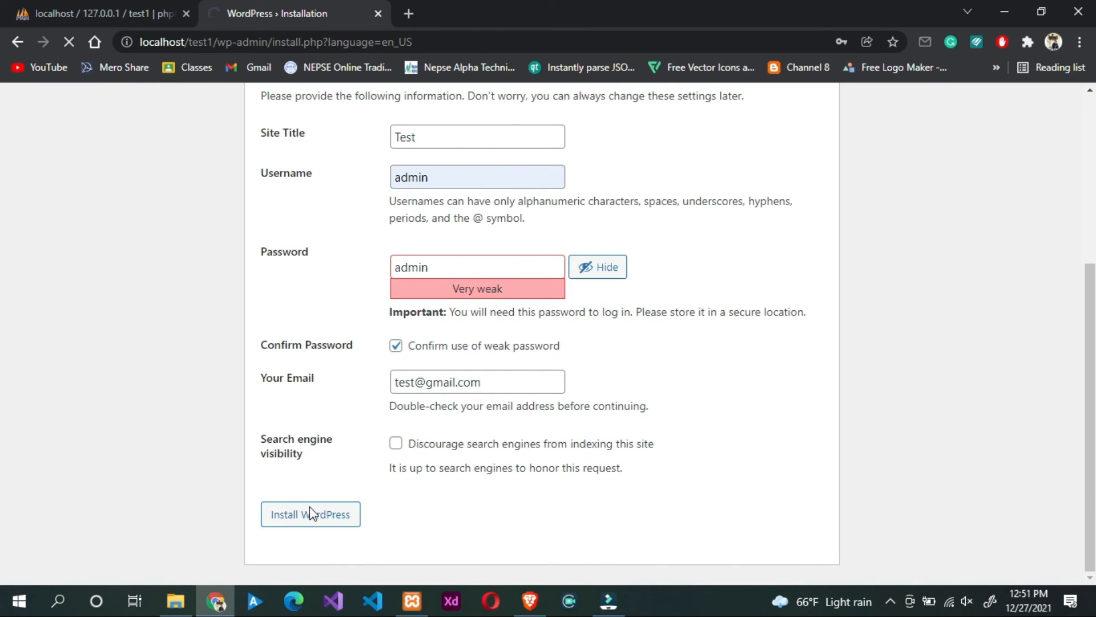
pyautogui.click(297, 407)
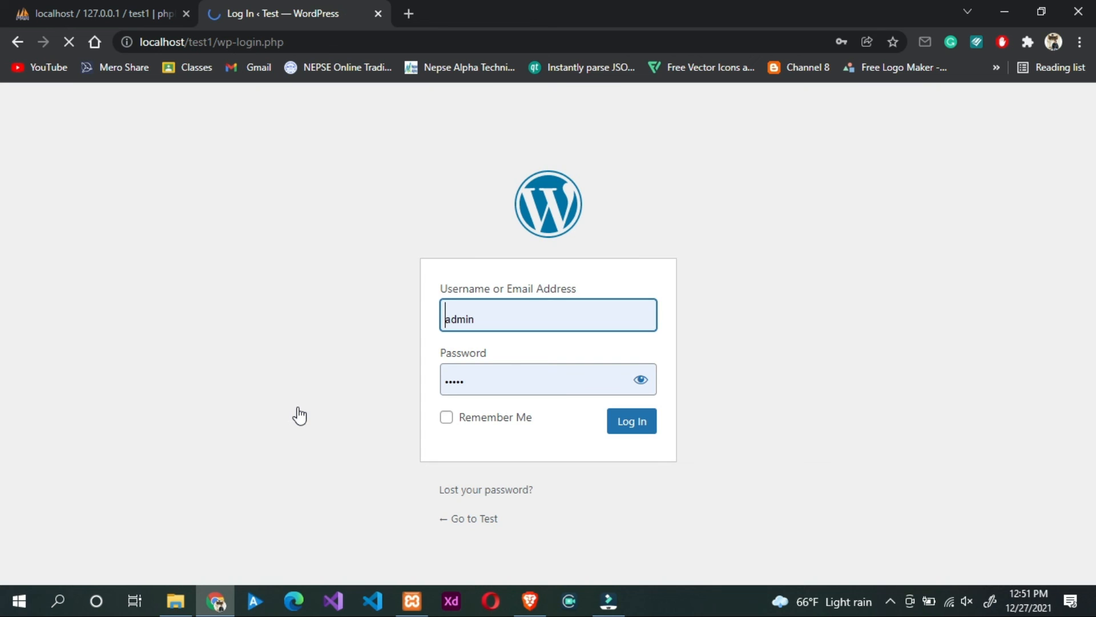
# Step: Log in as admin, then open the Test site's public front end from the admin bar
pyautogui.click(622, 426)
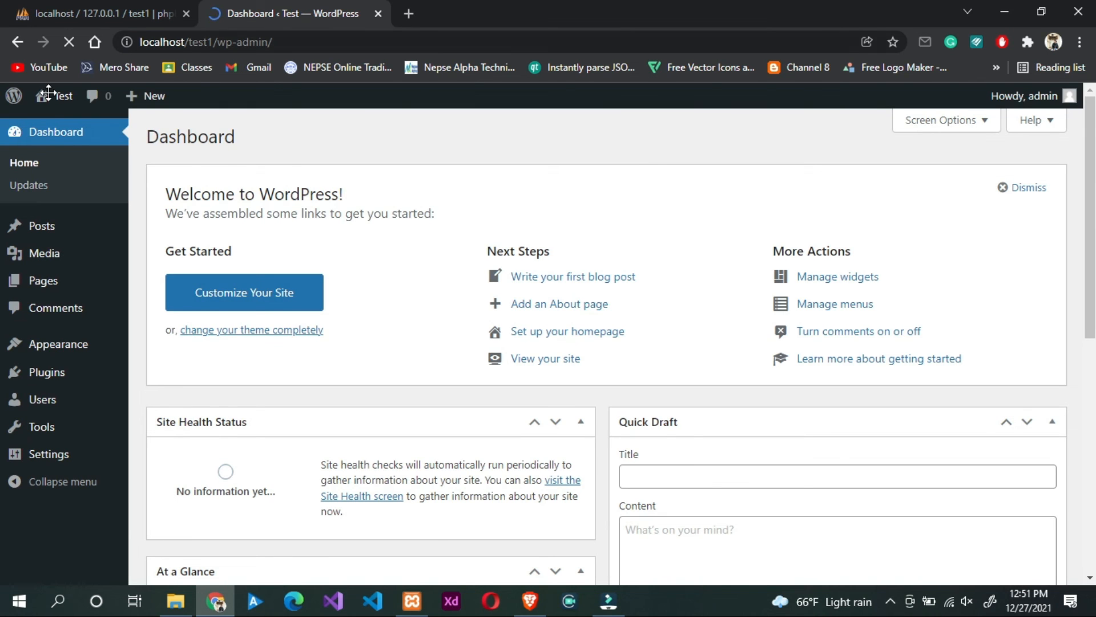
pyautogui.scroll(-1, 59, 99)
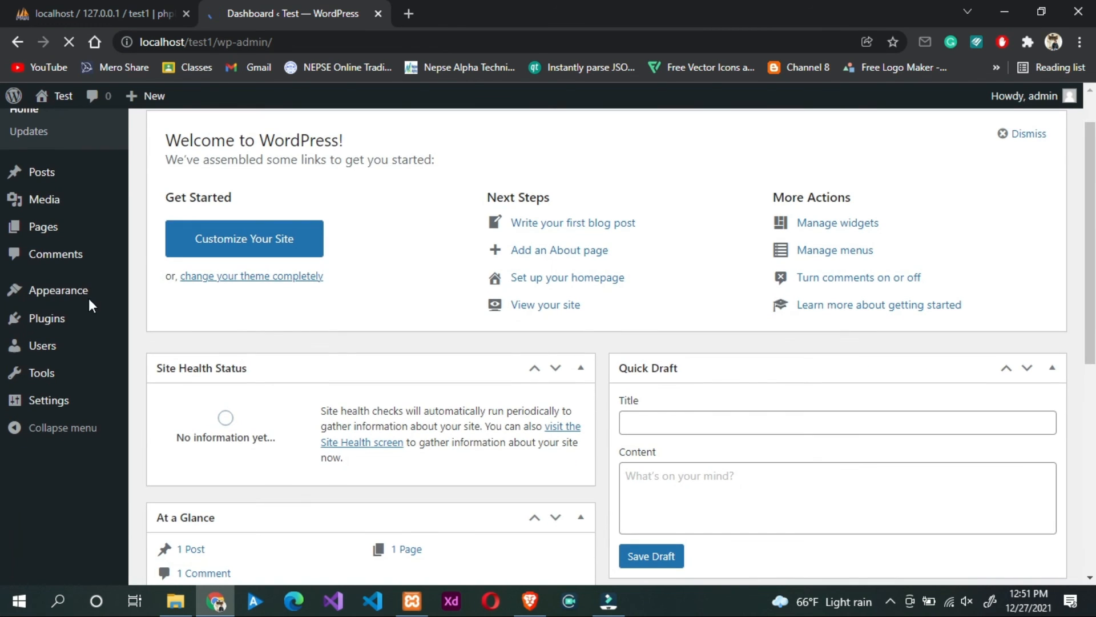
pyautogui.moveTo(52, 99)
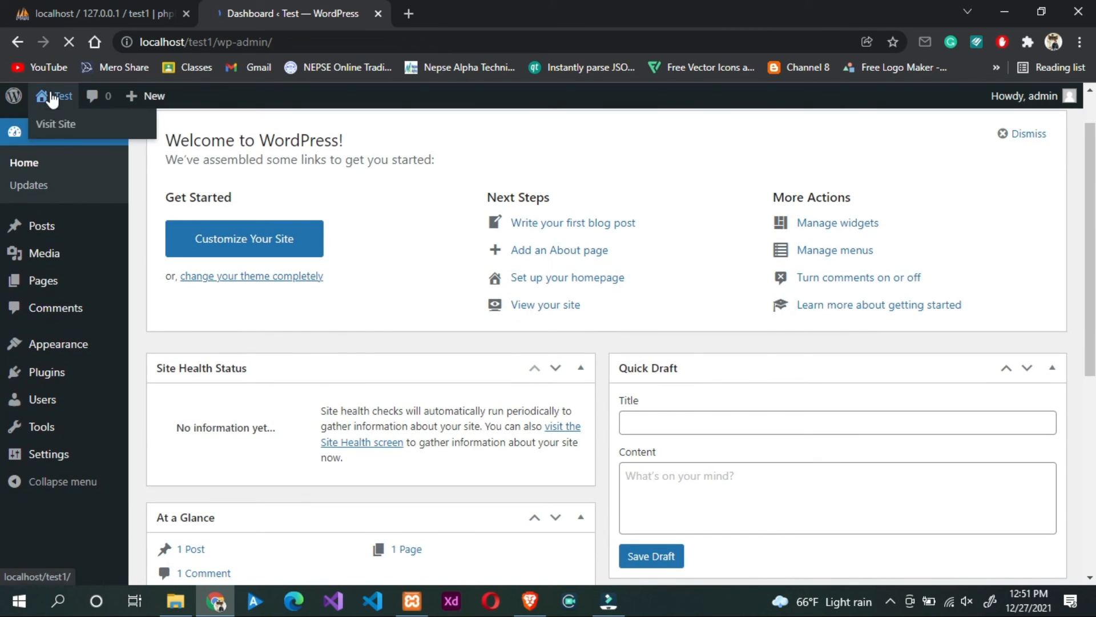
pyautogui.scroll(1, 57, 127)
pyautogui.click(62, 127)
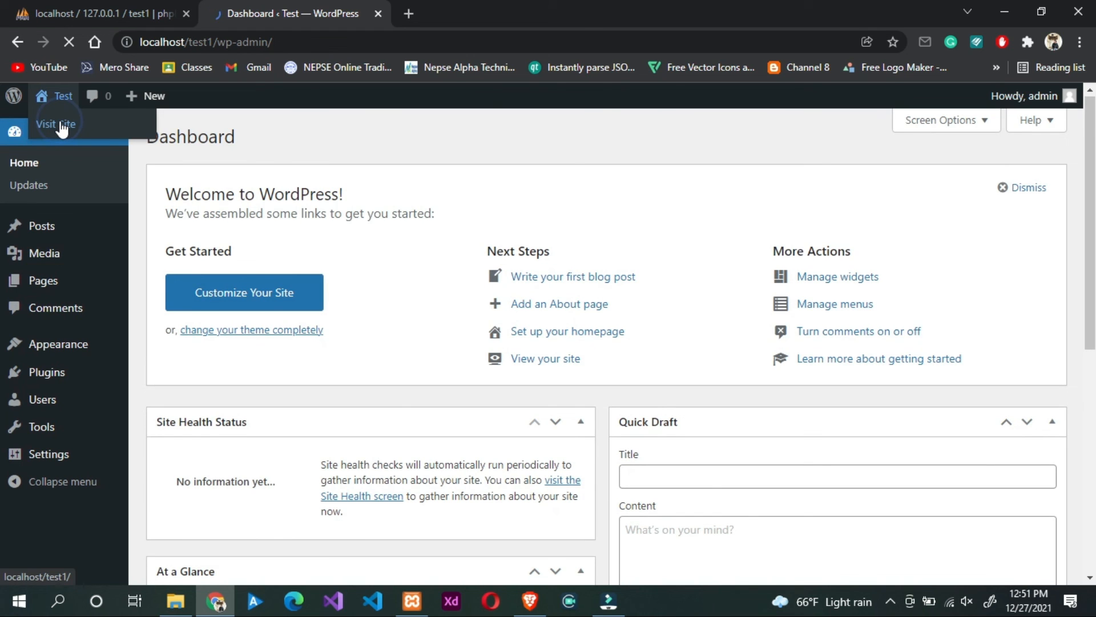
pyautogui.keyDown('ctrl'); pyautogui.click(61, 126); pyautogui.keyUp('ctrl')
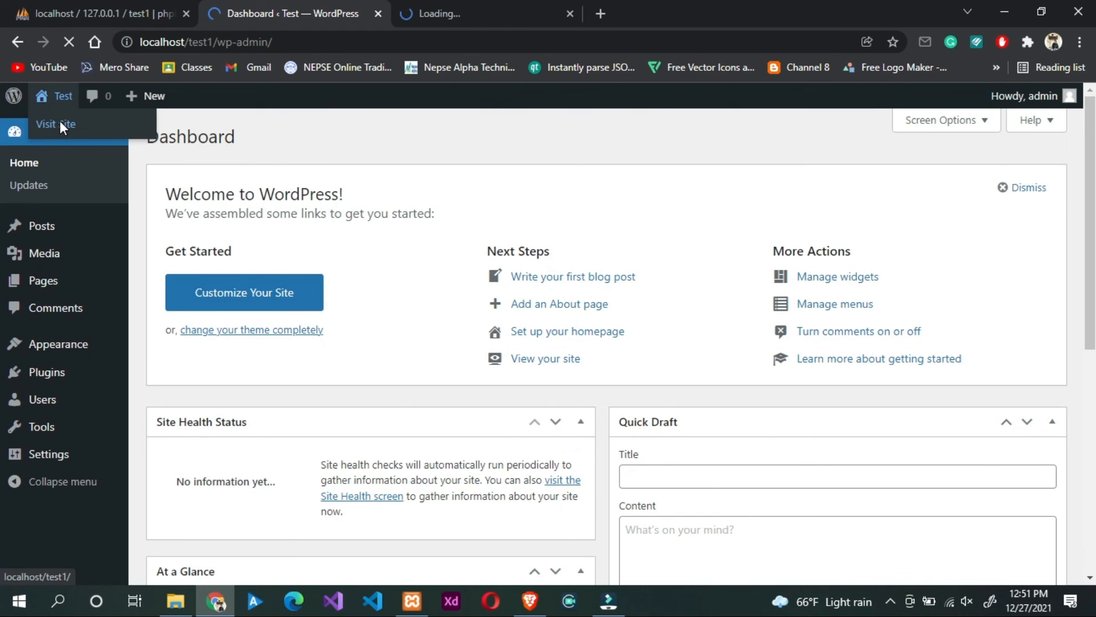